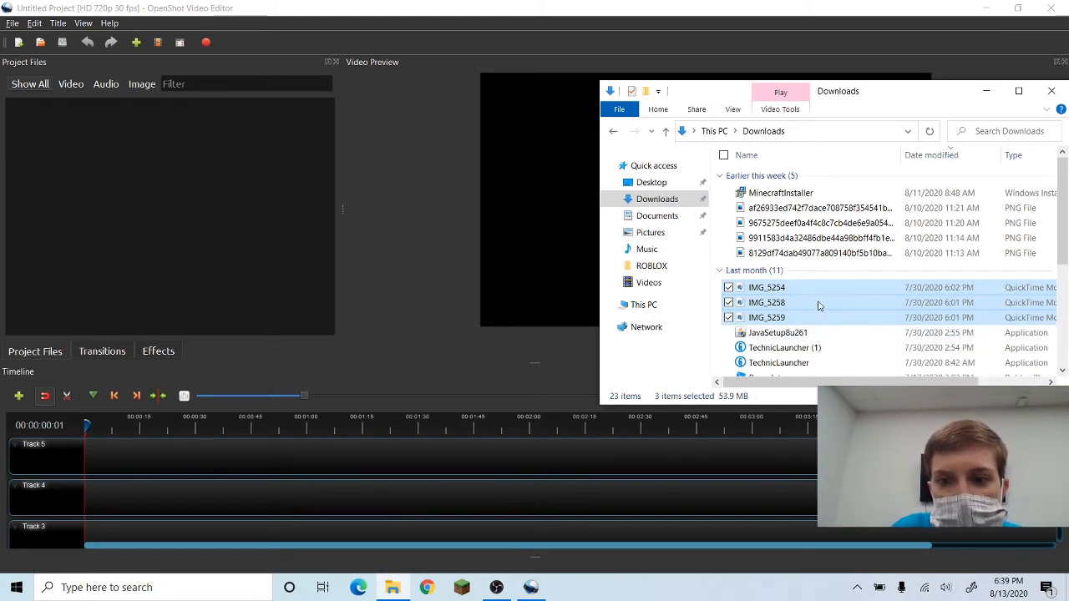
Import the three IMG videos from the Downloads folder into the project files and minimize the file browser.
left_click_drag(819, 305, 79, 207)
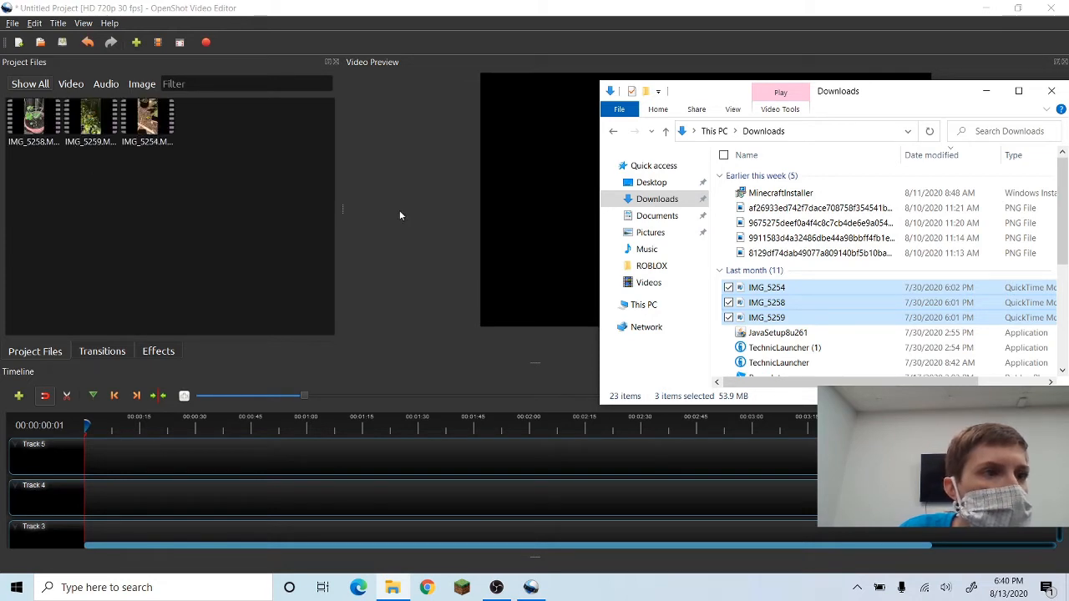
left_click(40, 81)
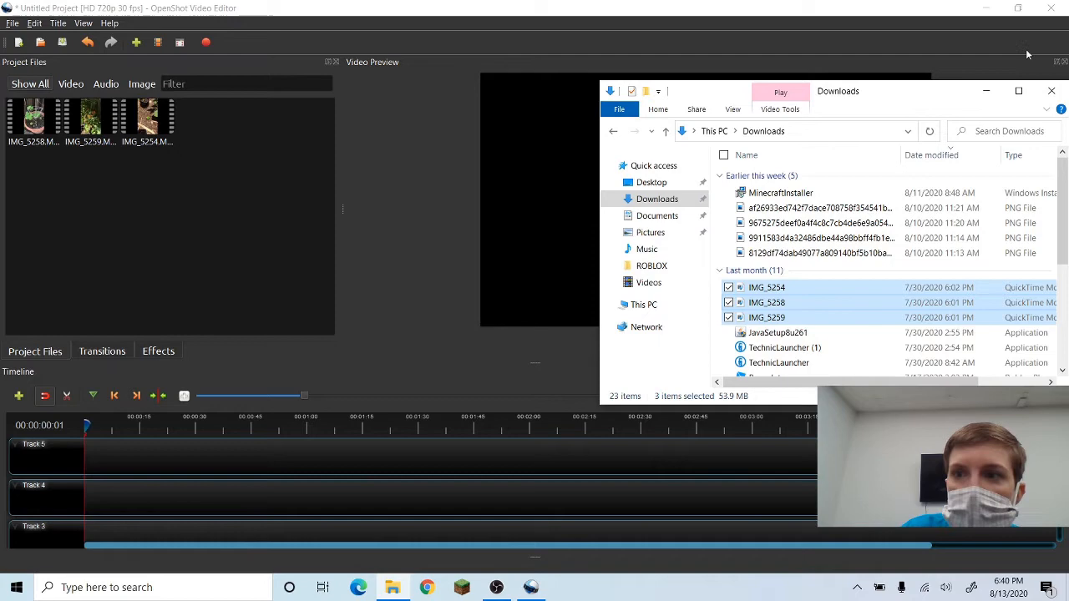
left_click(986, 90)
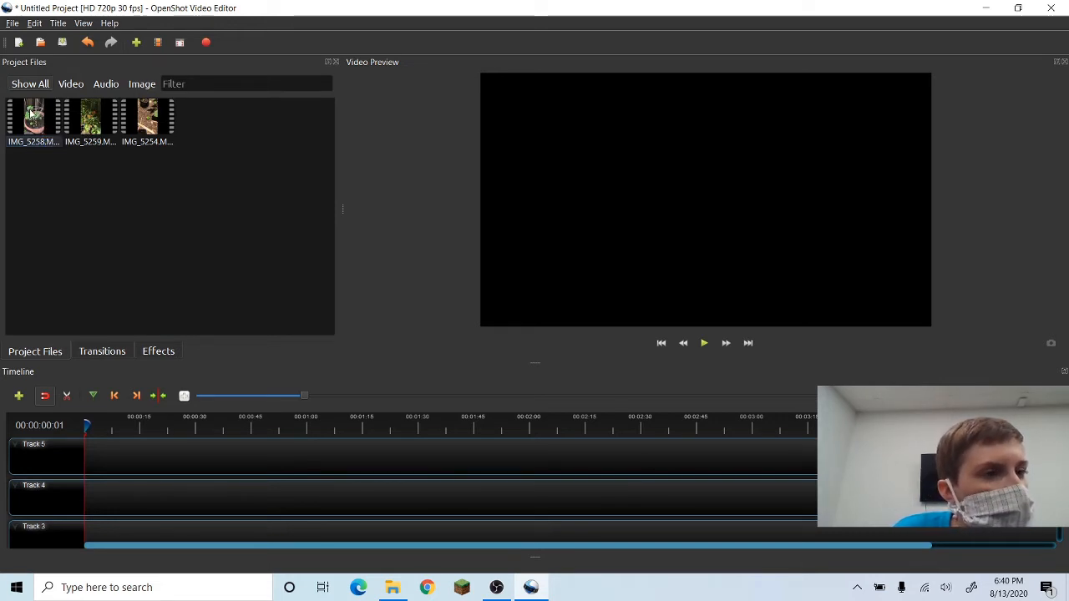
Place IMG_5258.MOV at the start of Track 5 and IMG_5259.MOV right after it, slightly overlapping the first clip.
left_click_drag(31, 114, 84, 452)
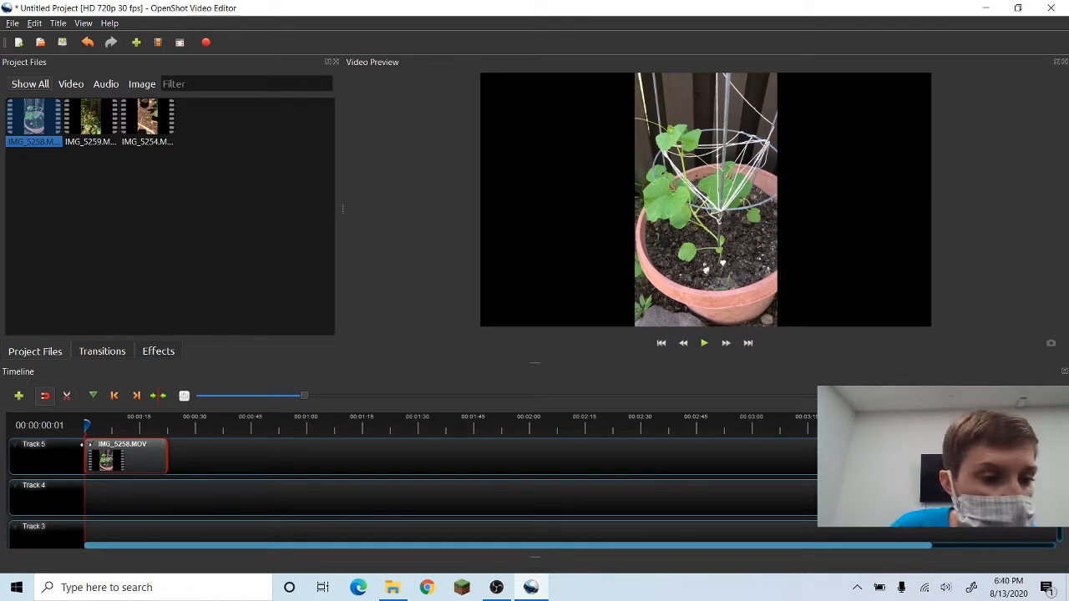
left_click(96, 124)
left_click_drag(96, 124, 172, 452)
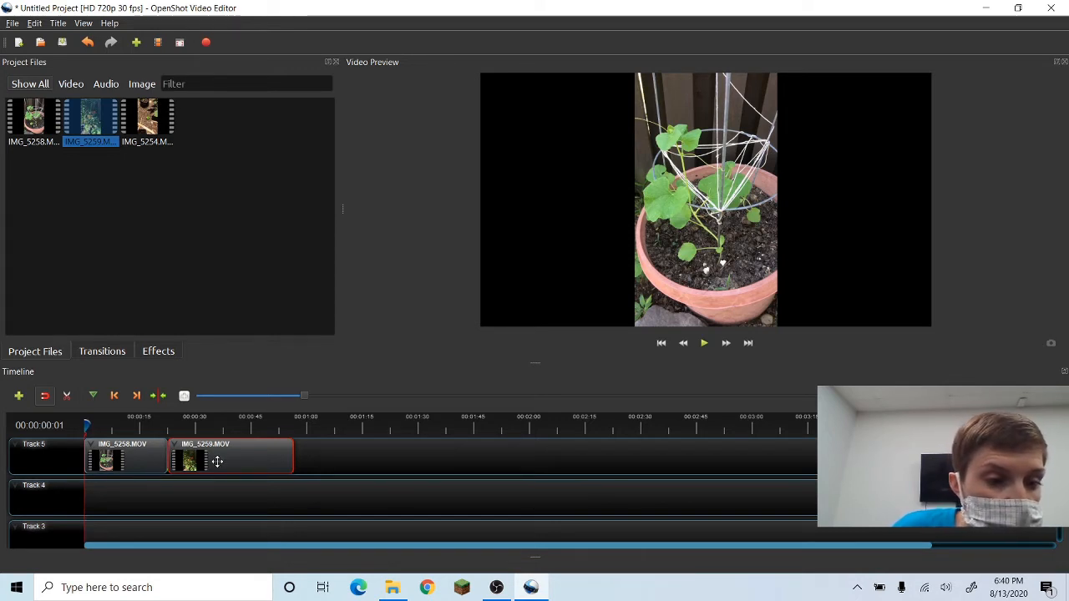
left_click_drag(218, 462, 208, 461)
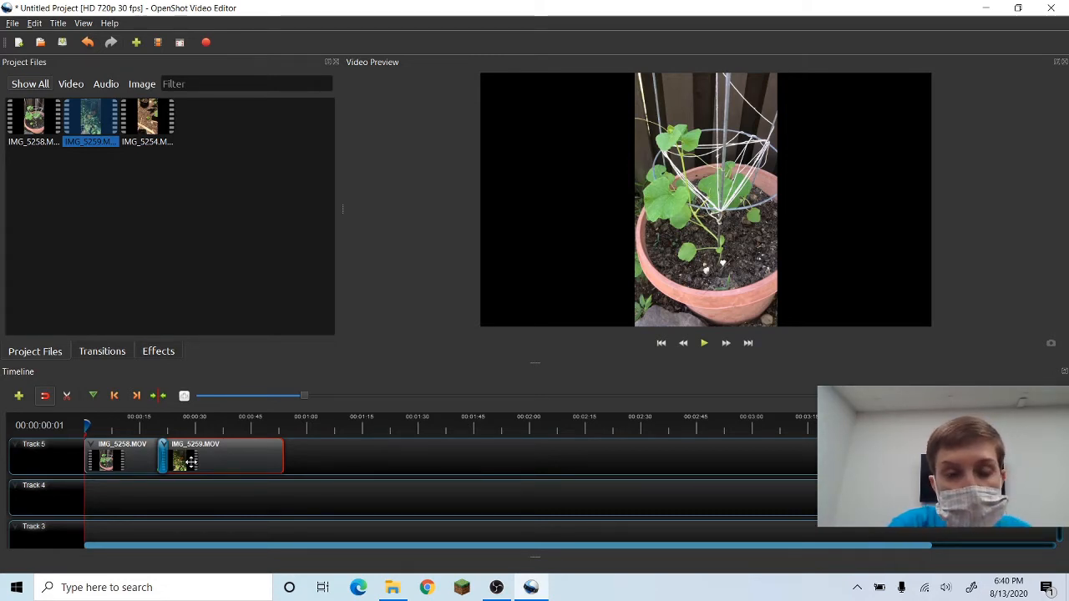
Try adding a Blur right barr transition on Track 4 at the junction between the two clips.
left_click(101, 426)
left_click_drag(135, 424, 173, 423)
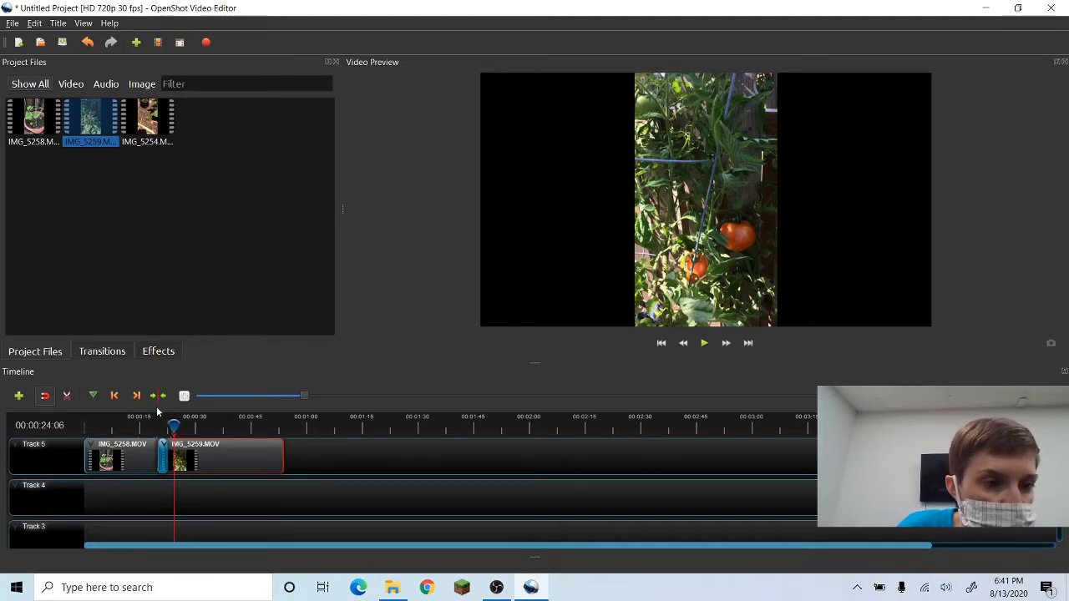
left_click(123, 355)
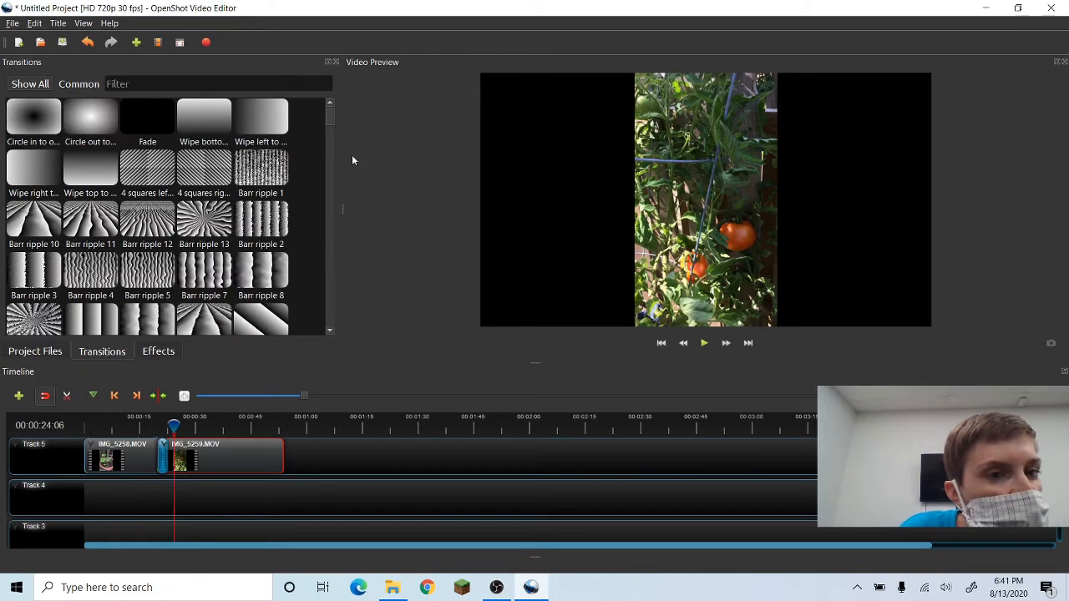
scroll(326, 121, "down", 4)
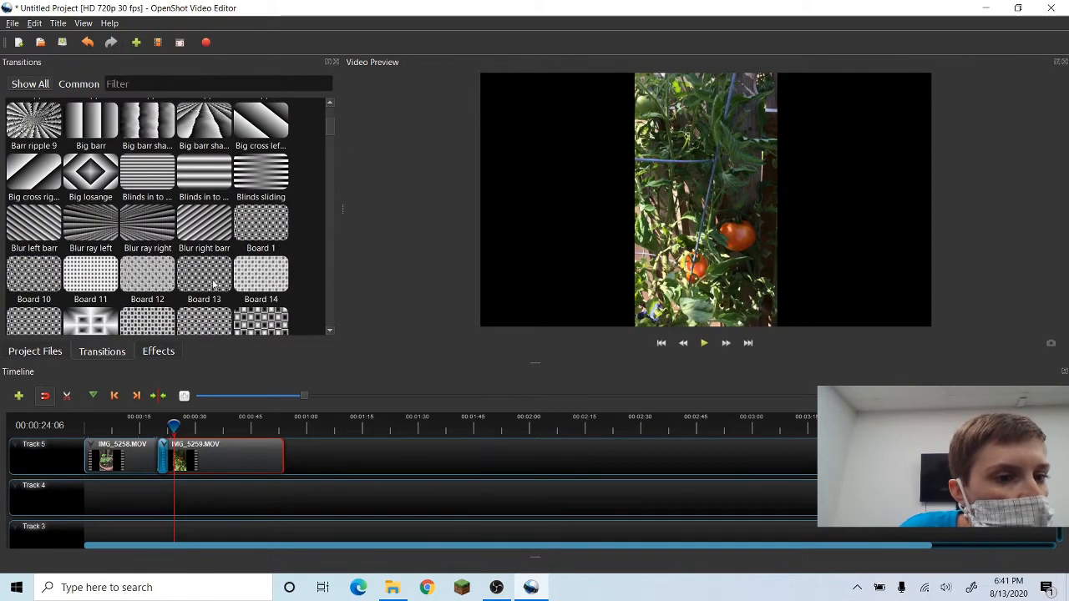
left_click(211, 232)
left_click_drag(210, 232, 170, 504)
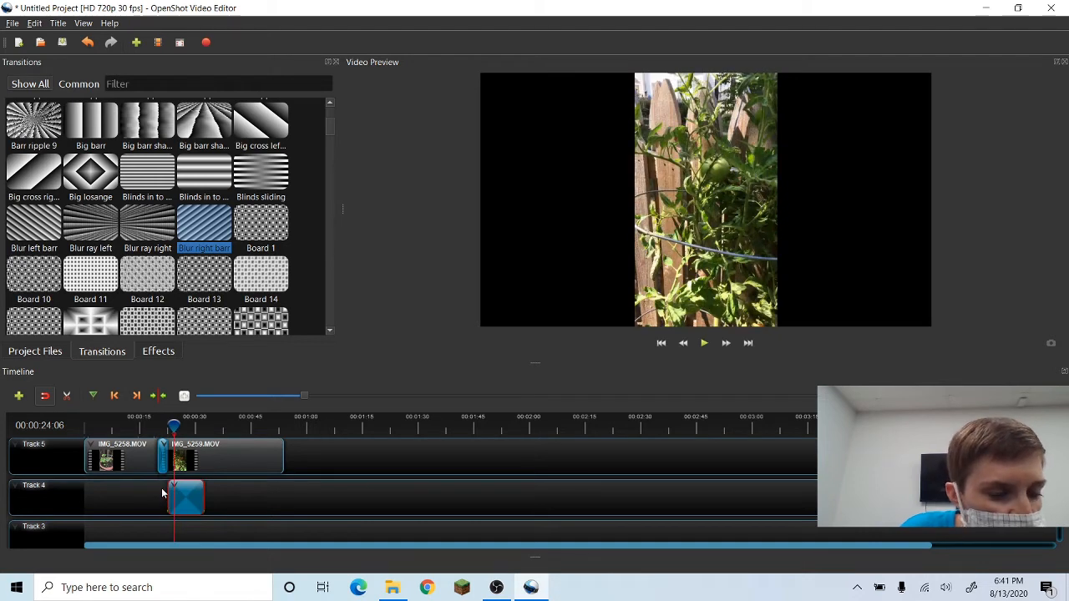
left_click_drag(203, 505, 185, 505)
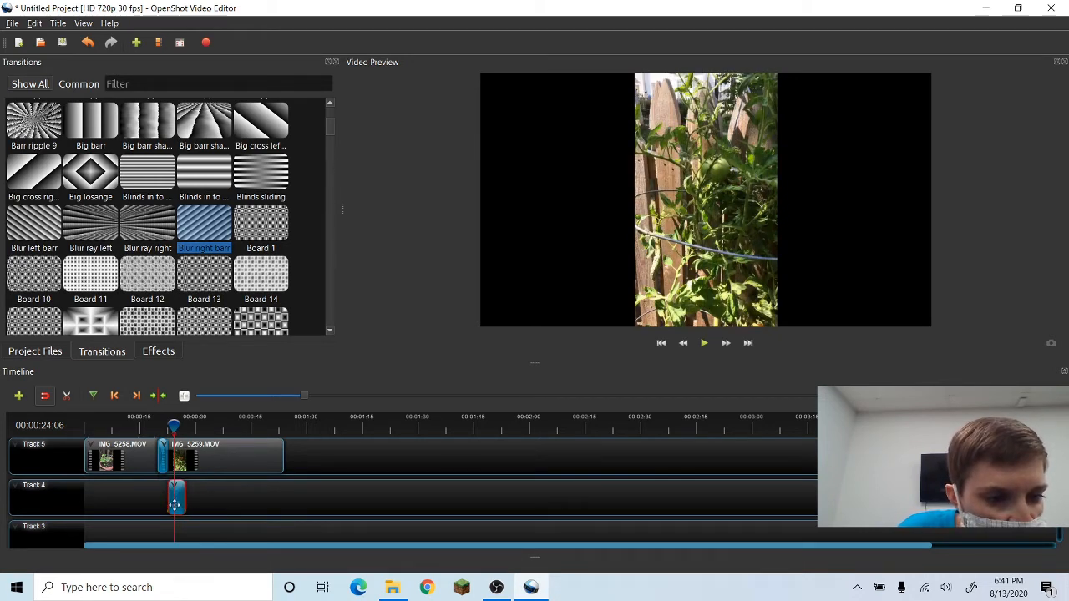
left_click_drag(174, 505, 195, 493)
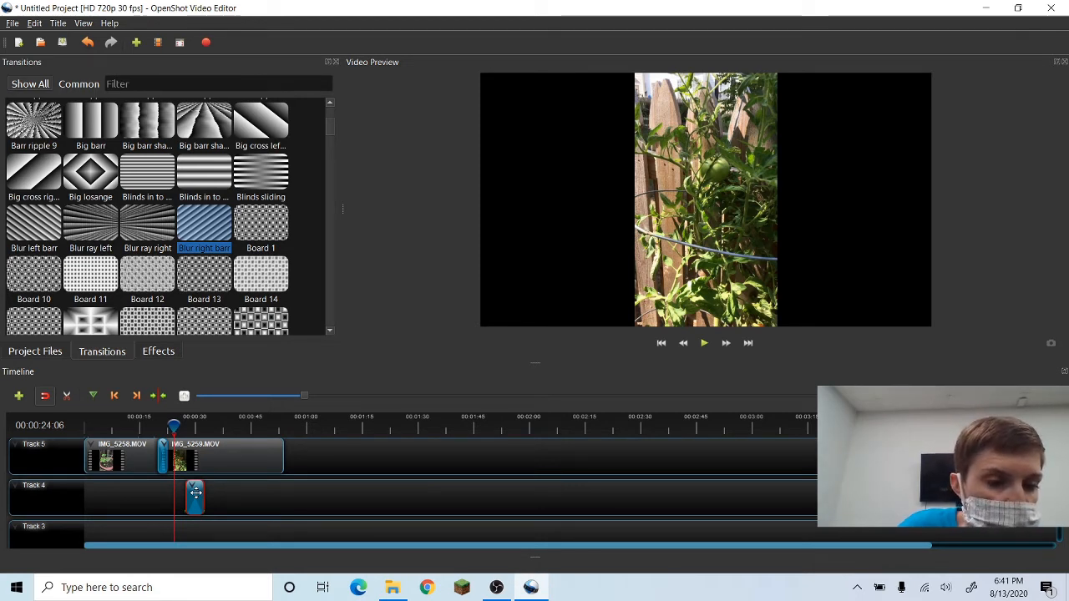
Remove the transition from Track 4 and return to the project files.
right_click(195, 493)
left_click(260, 552)
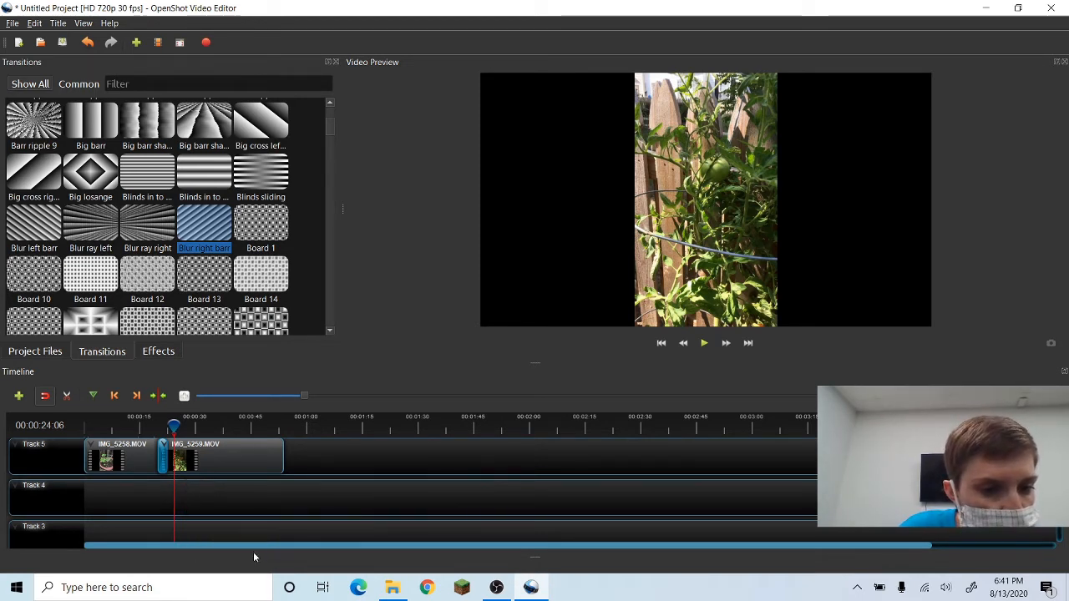
left_click(45, 355)
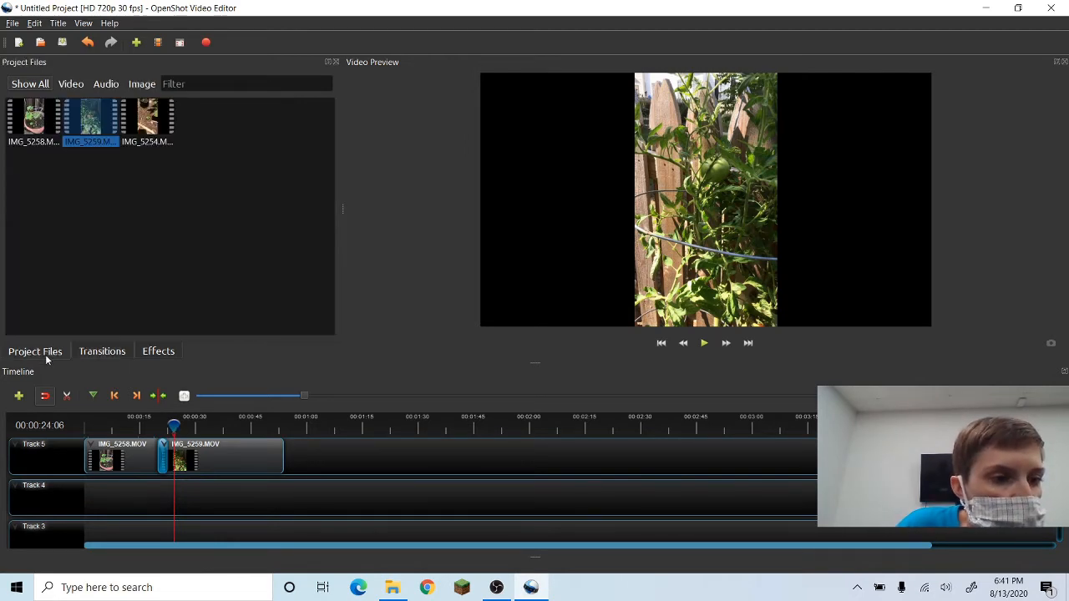
Slice all clips at about 00:00:36, keeping both sides.
left_click_drag(174, 427, 220, 426)
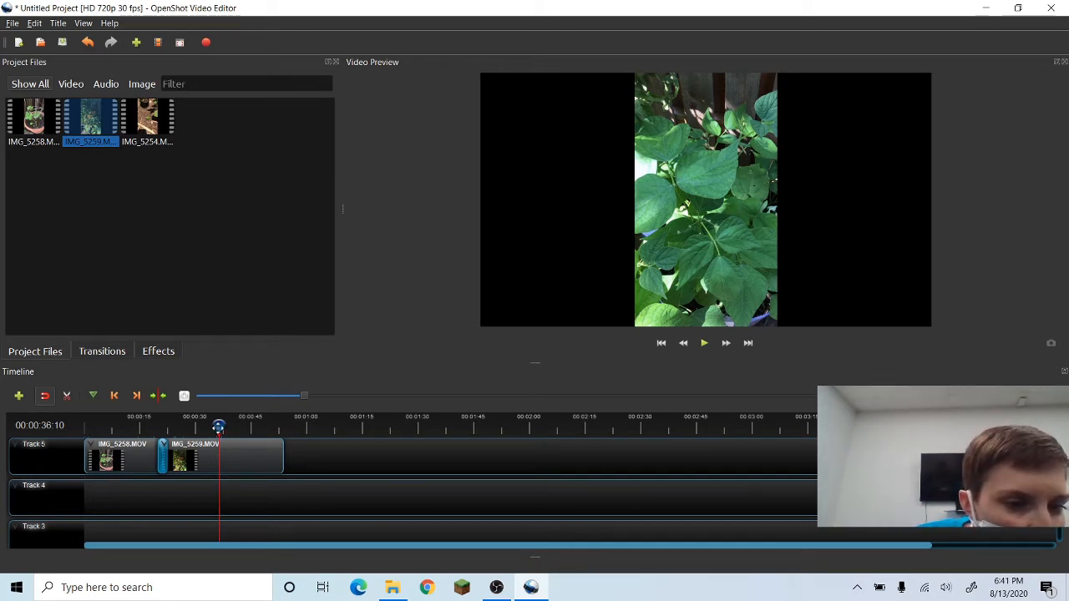
right_click(218, 425)
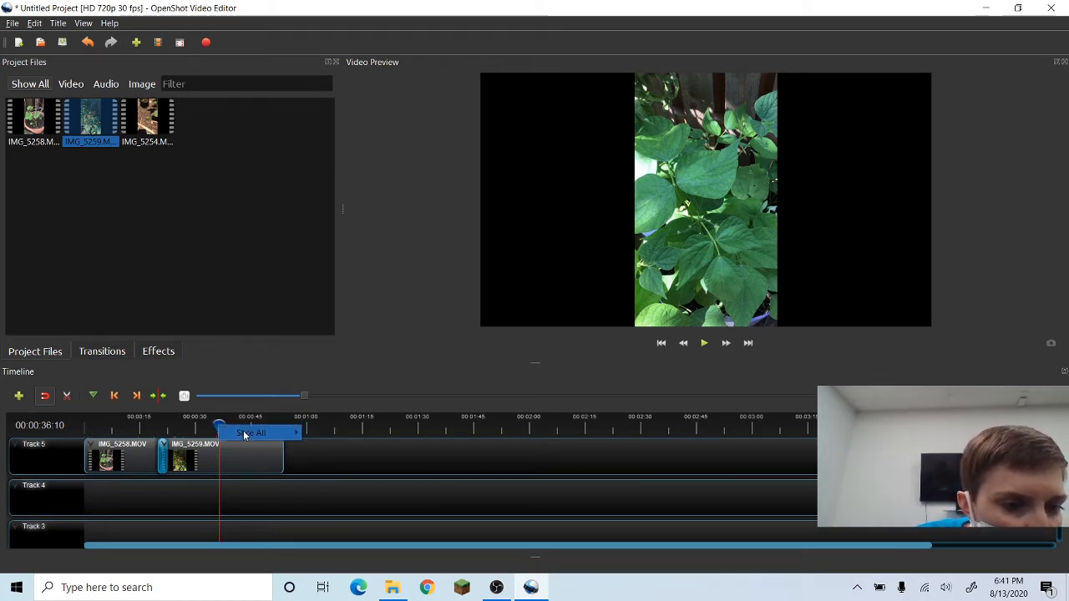
mouse_move(244, 435)
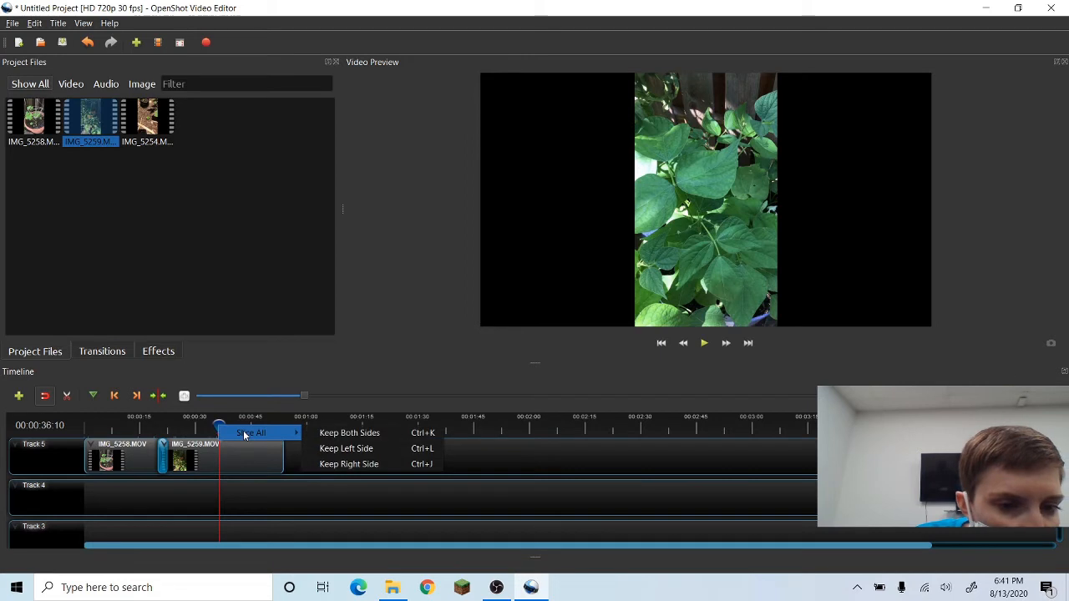
left_click(330, 434)
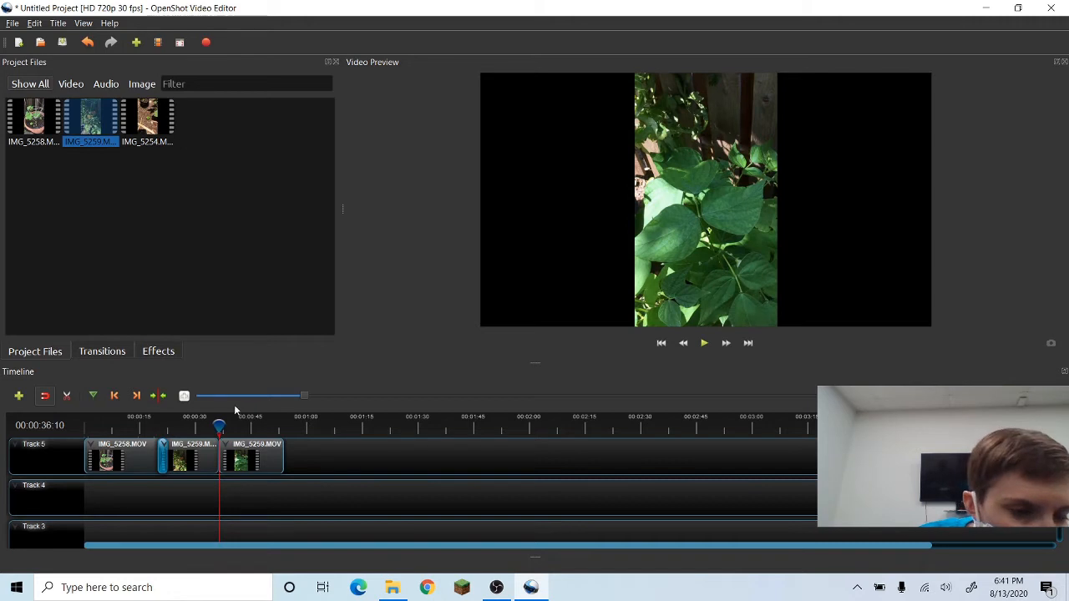
Slice all clips again at about 00:00:44, keeping both sides.
left_click_drag(220, 426, 249, 433)
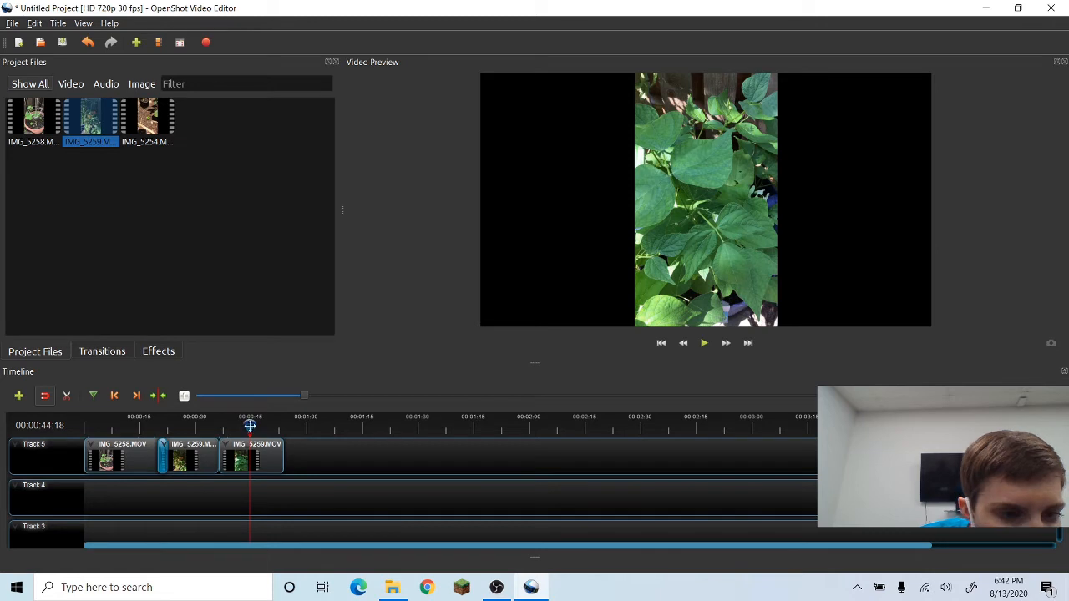
right_click(255, 431)
mouse_move(257, 431)
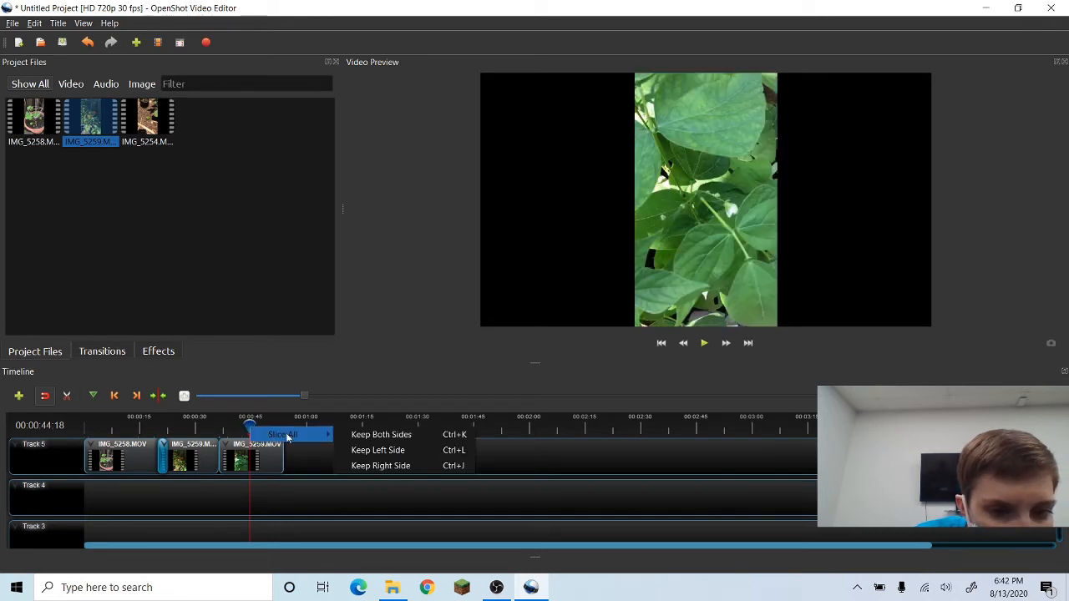
left_click(370, 436)
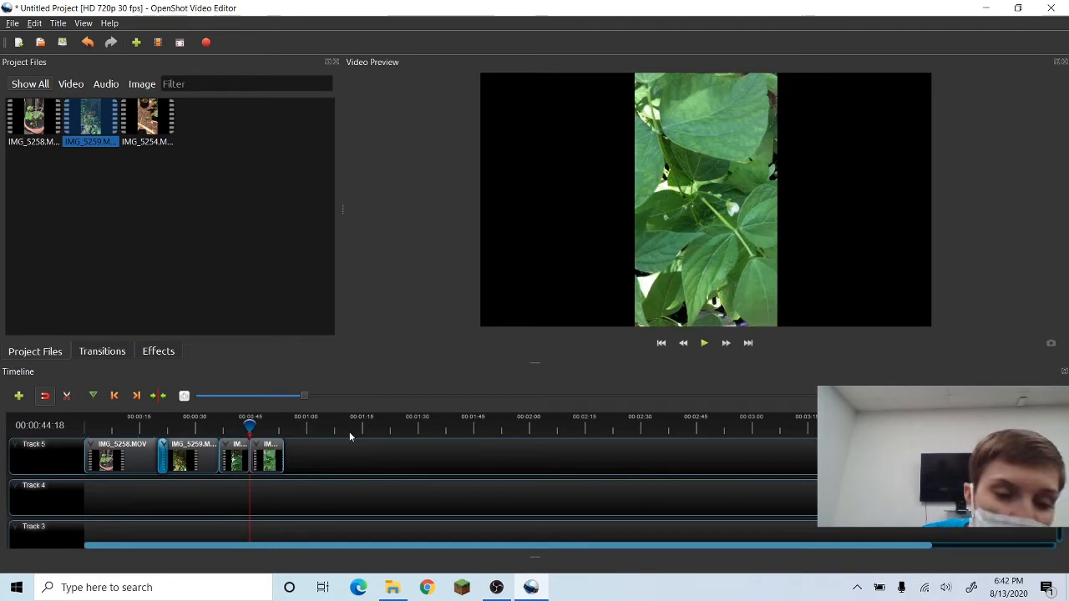
Set the volume of the short middle segment to Level 0% for the entire clip.
right_click(239, 466)
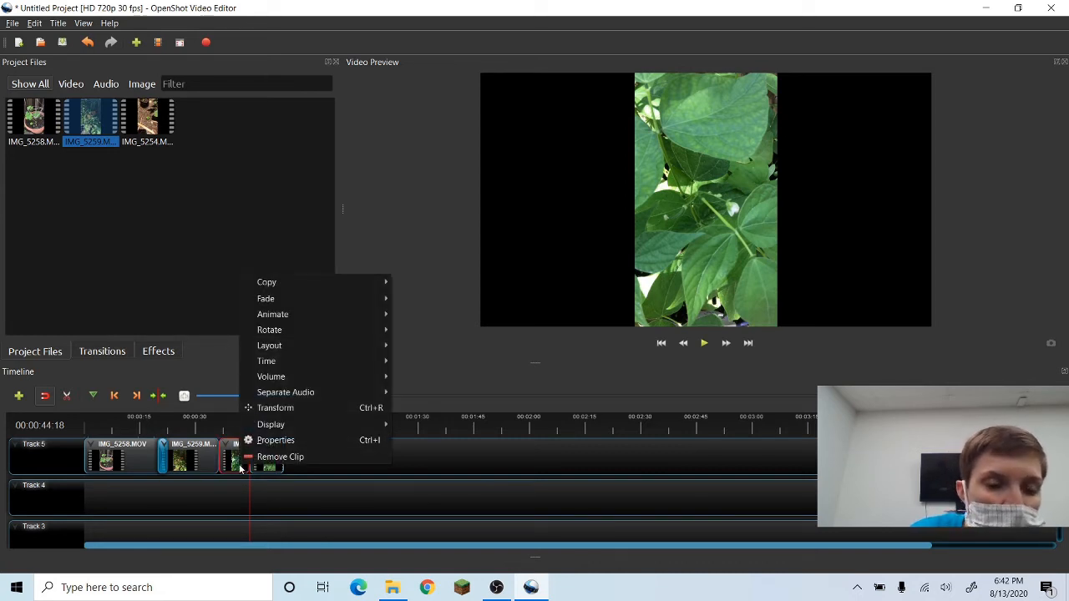
mouse_move(282, 380)
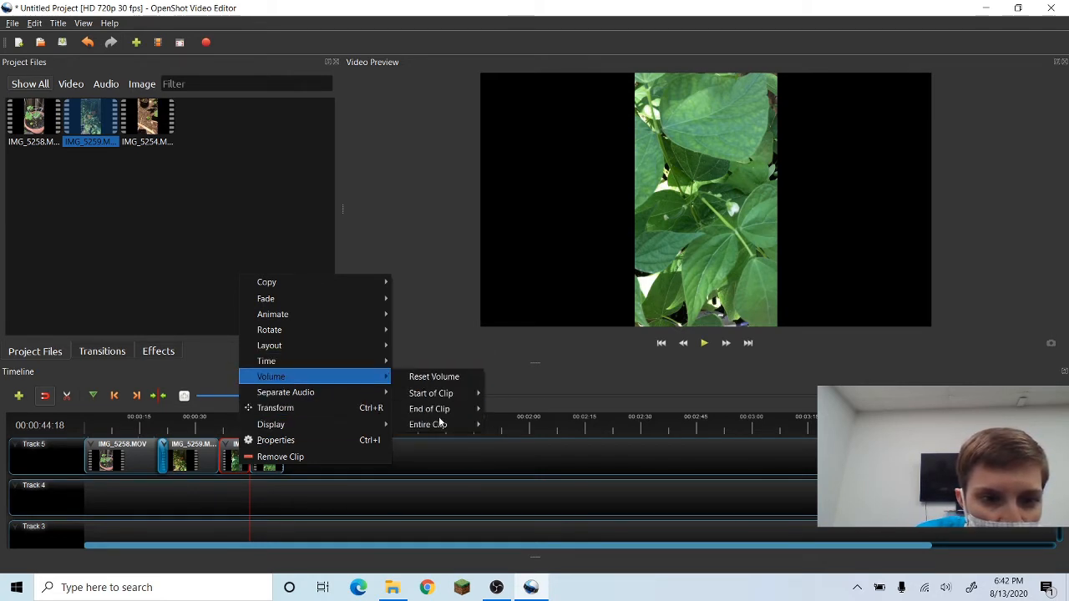
mouse_move(440, 424)
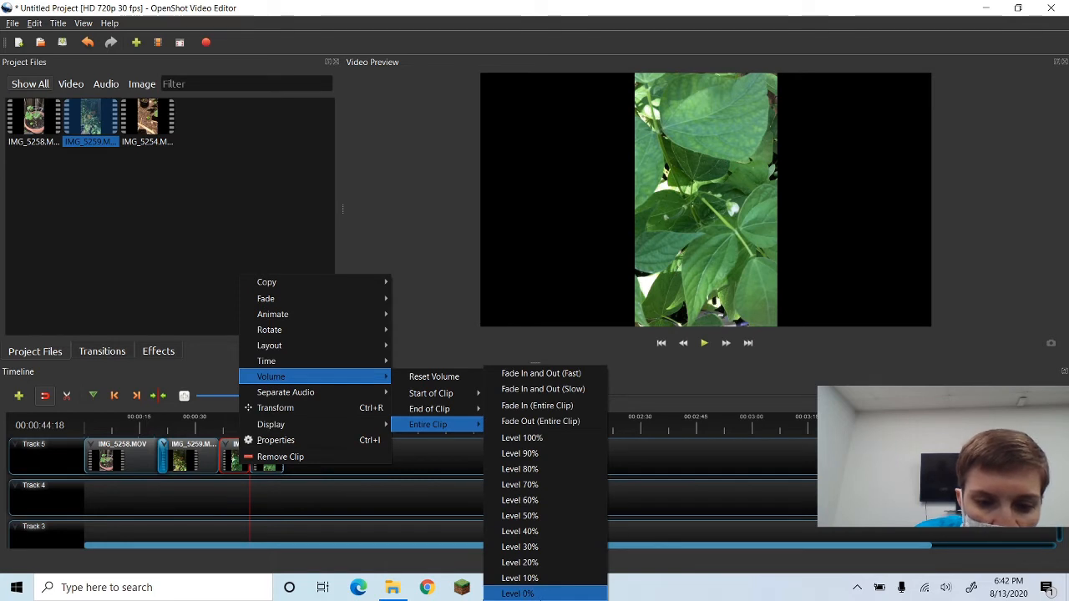
left_click(540, 595)
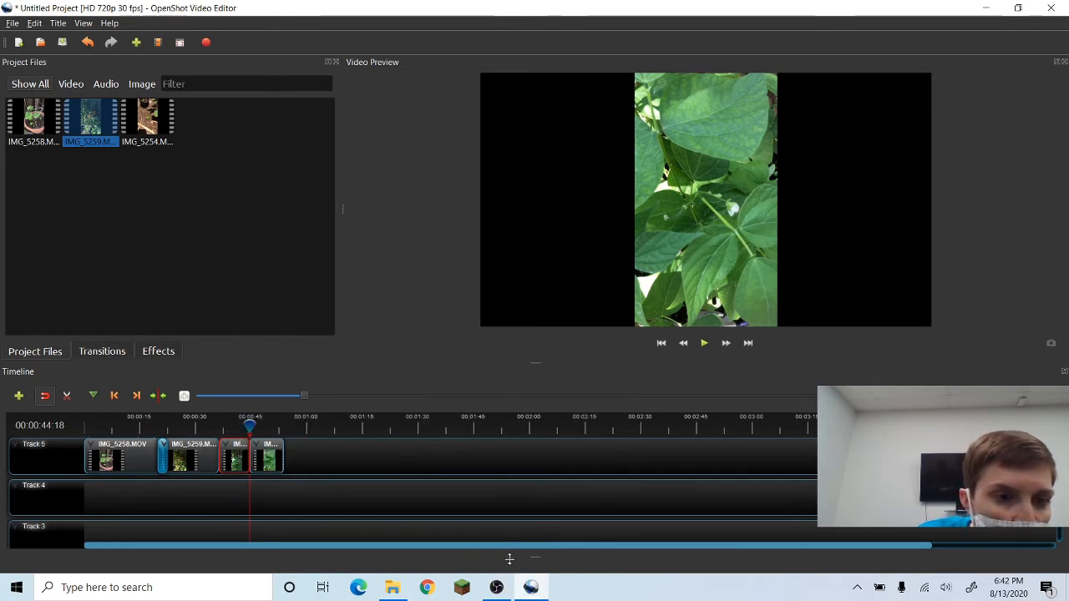
Remove the short middle segment and move the following segment left to close the gap.
right_click(240, 461)
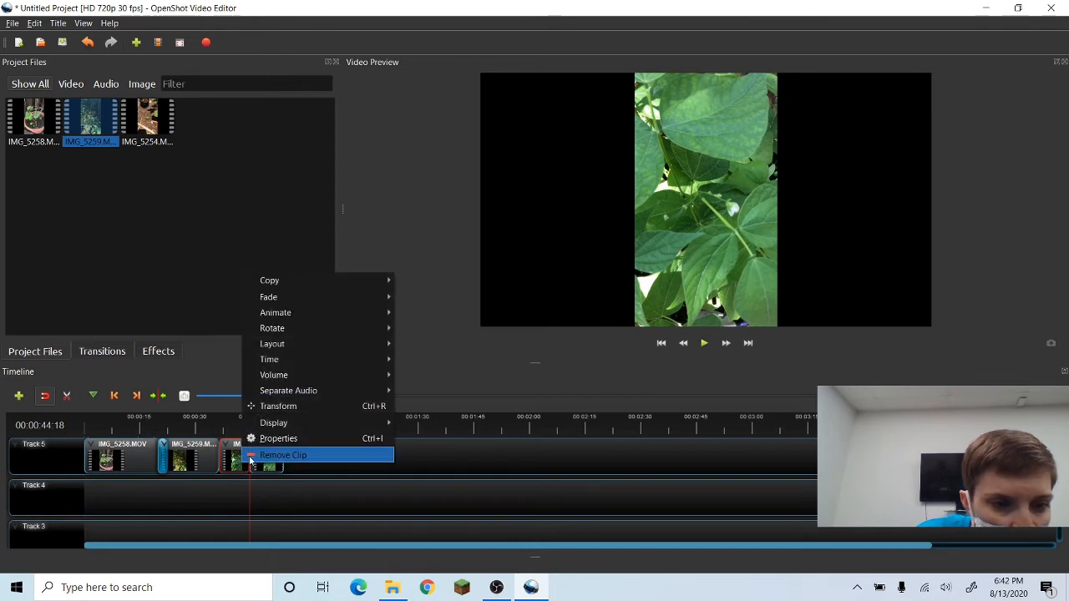
left_click(300, 458)
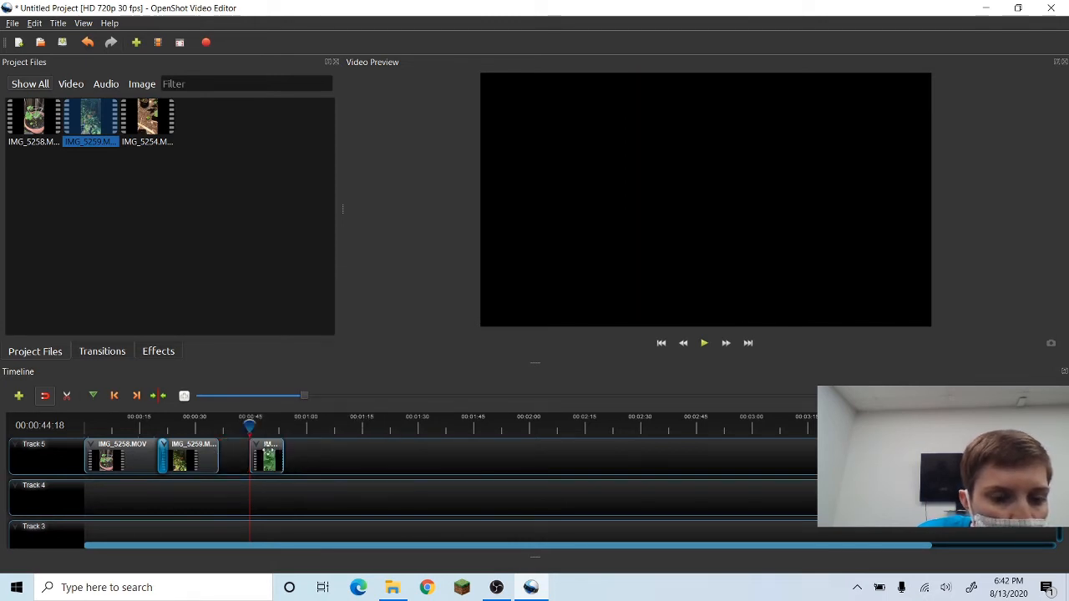
left_click_drag(266, 452, 237, 456)
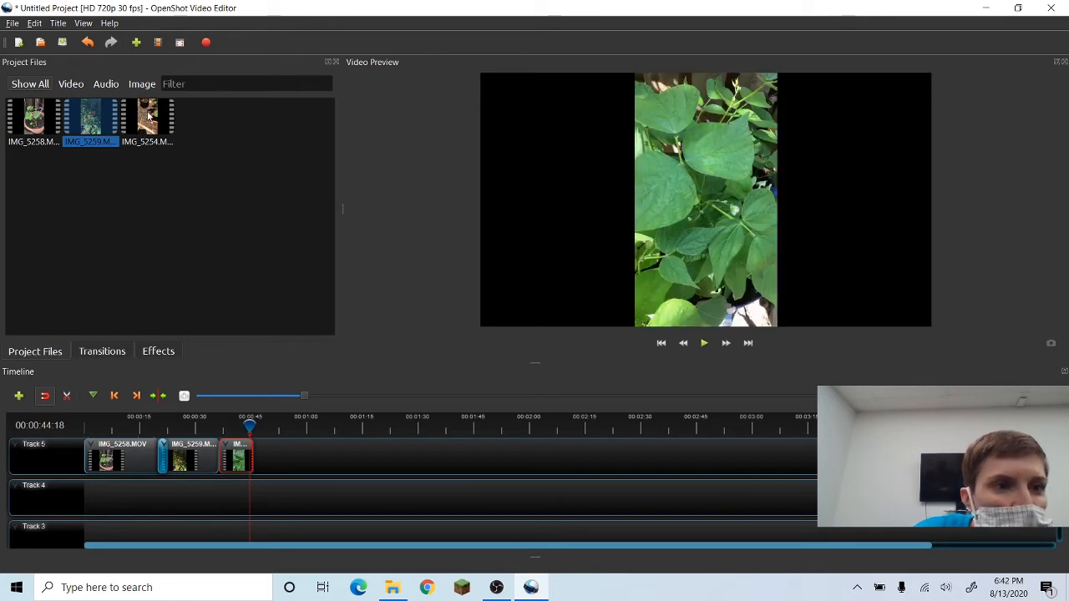
Add IMG_5254.MOV to Track 5 right after the last segment.
left_click_drag(149, 117, 240, 460)
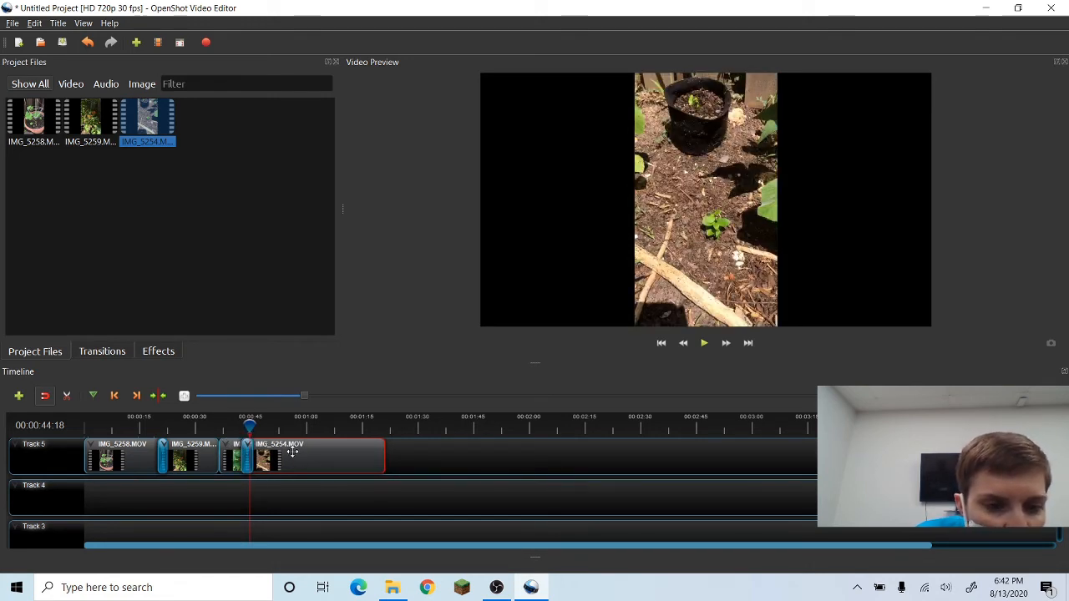
left_click_drag(247, 426, 294, 436)
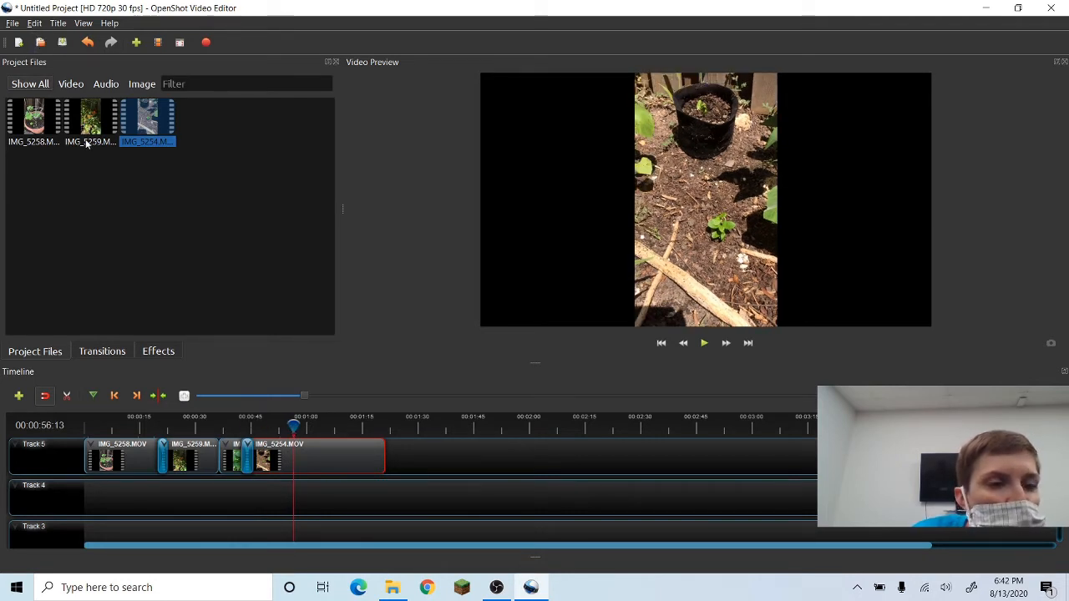
Create a new title from the Bar 3 template and name its file caption.
left_click(64, 27)
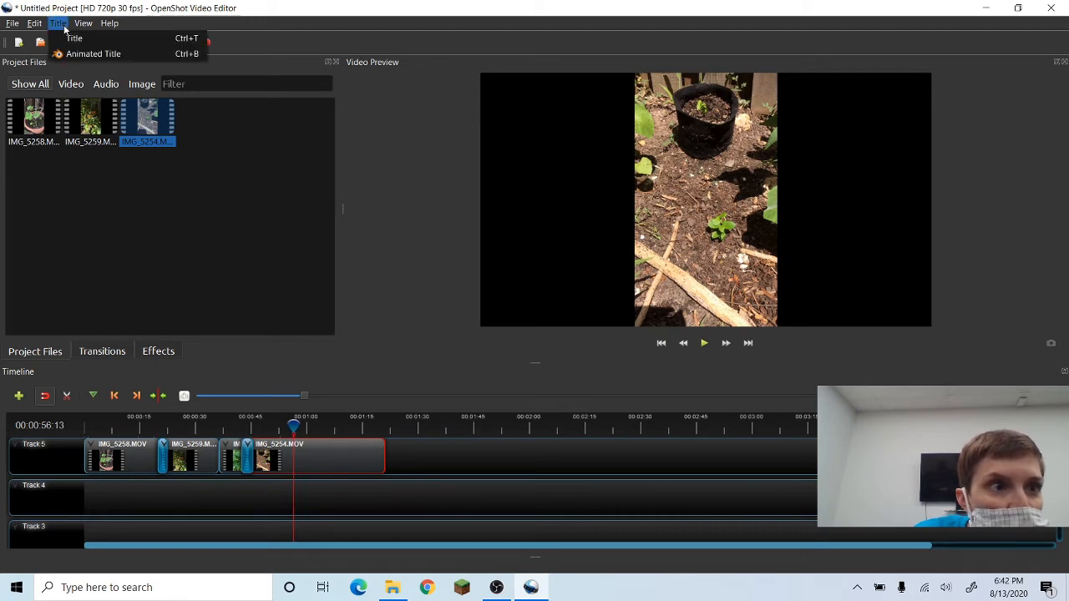
left_click(74, 39)
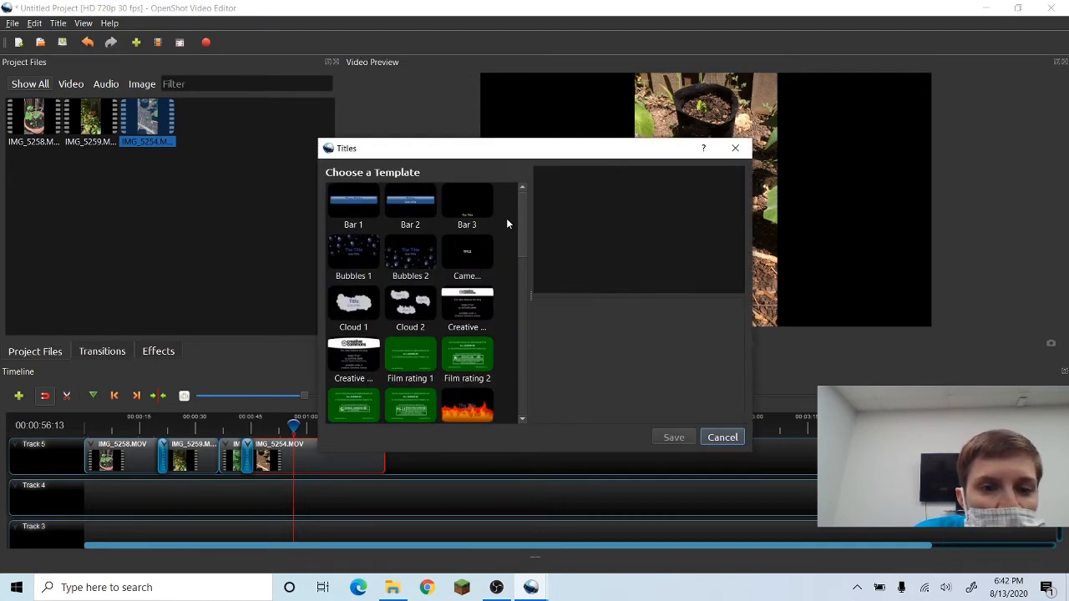
left_click_drag(522, 225, 521, 250)
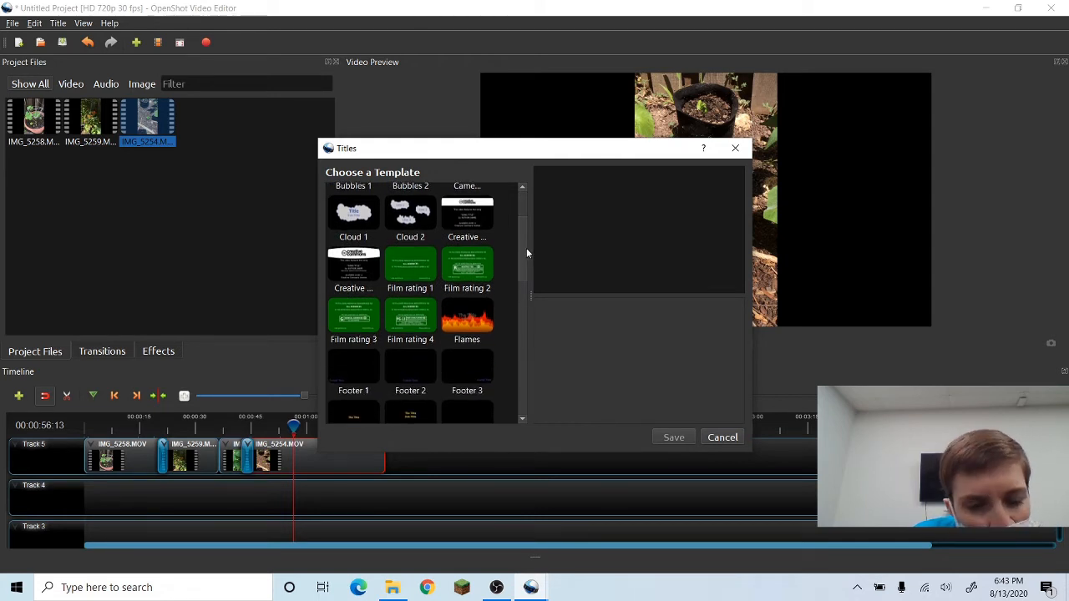
scroll(508, 211, "up", 2)
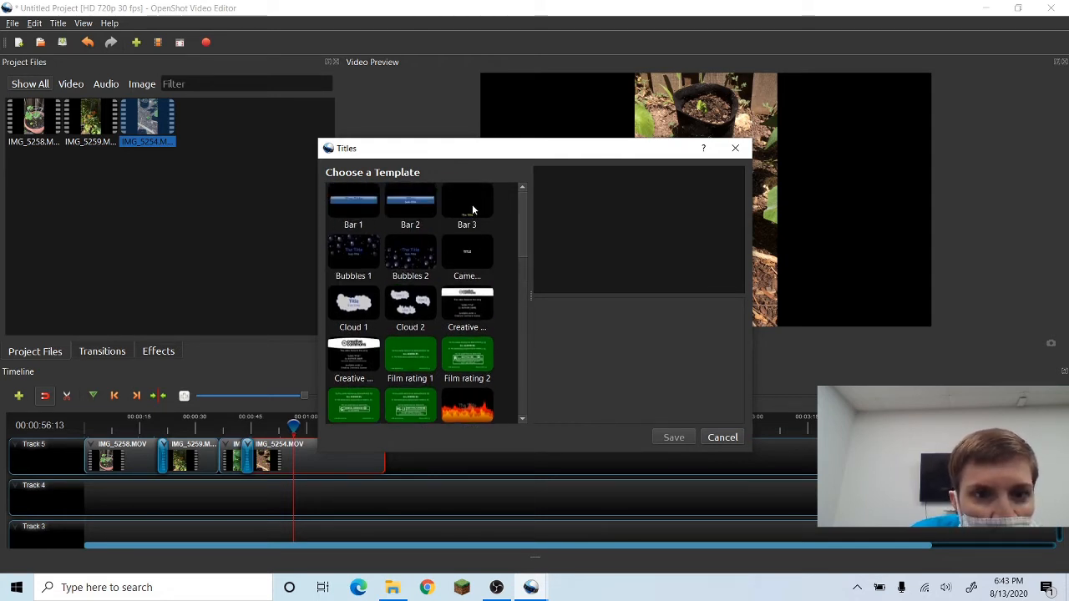
left_click(473, 211)
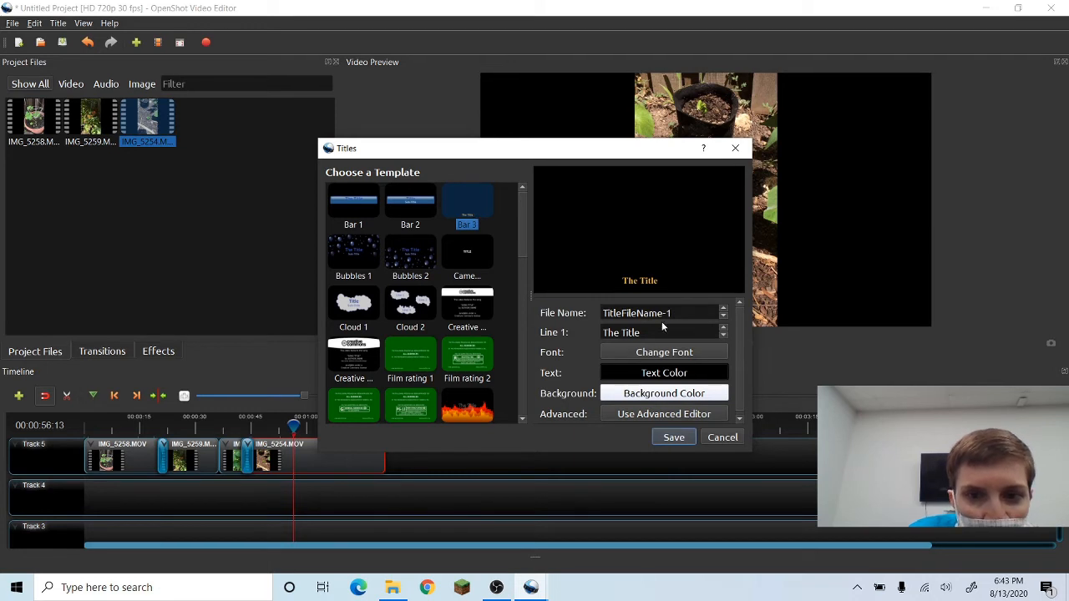
left_click_drag(673, 313, 602, 309)
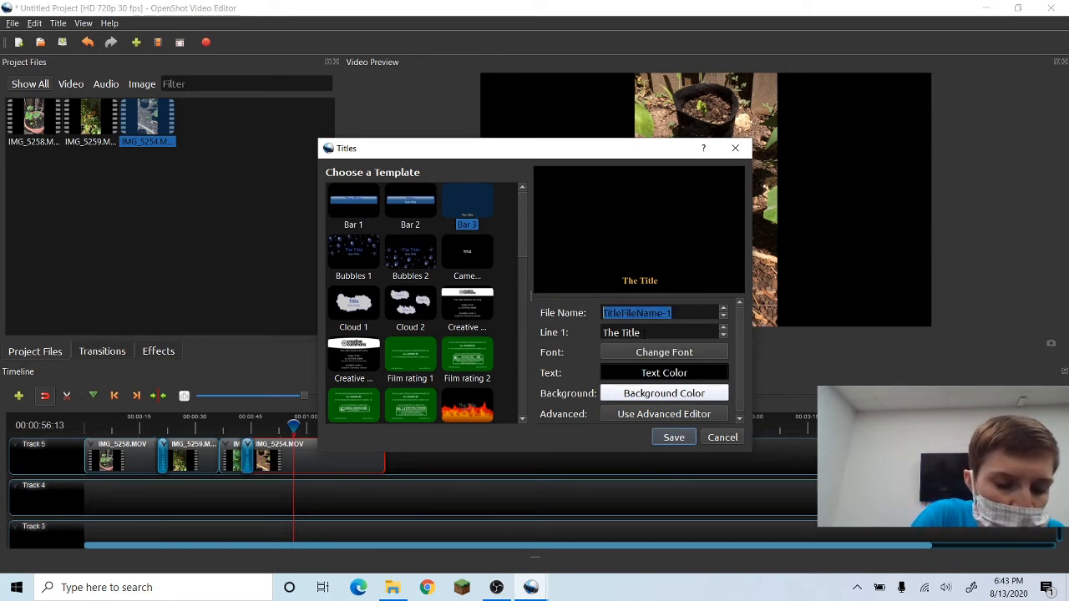
type("caption")
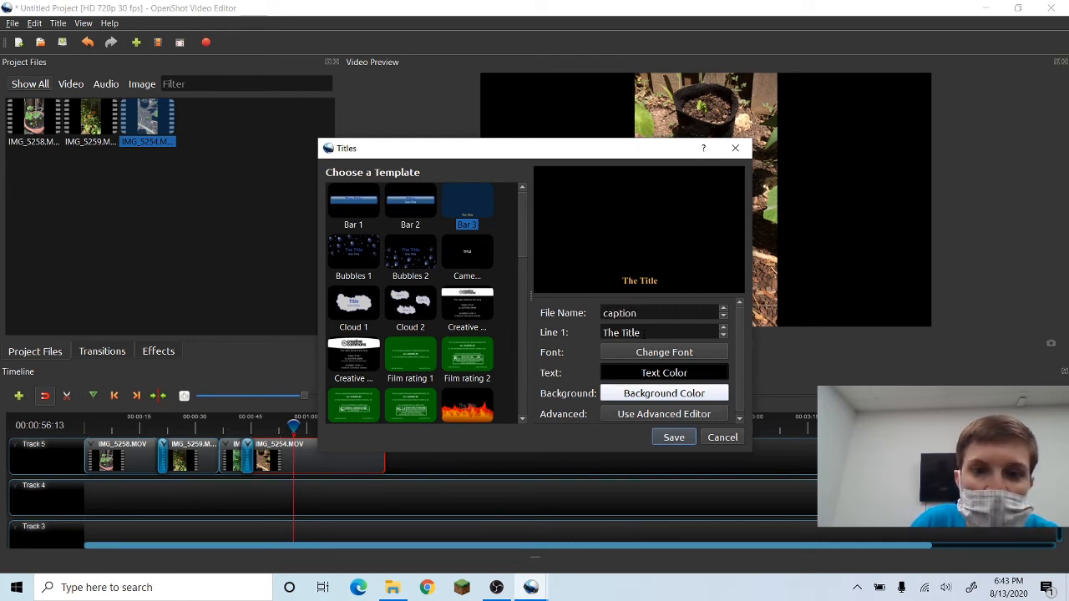
Replace the title's first line with "compost !!".
key("ctrl+a")
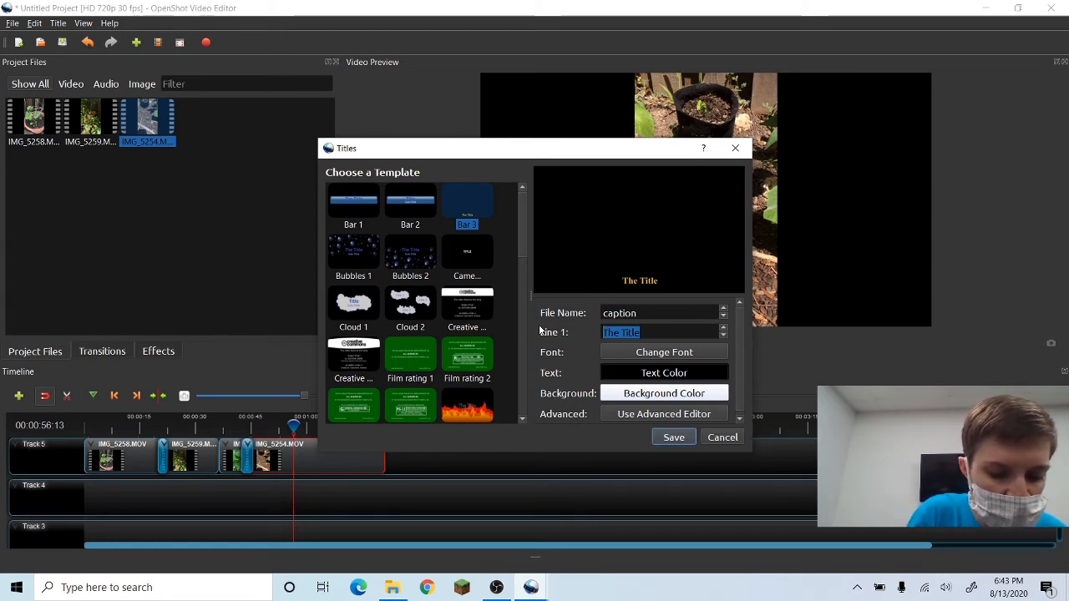
type("compo")
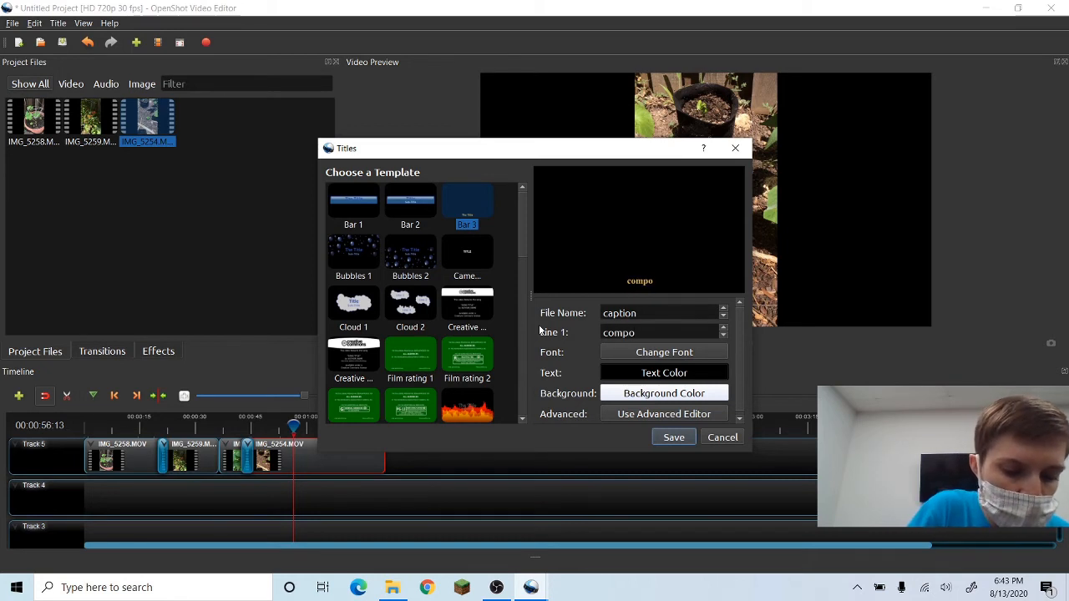
type("st !!")
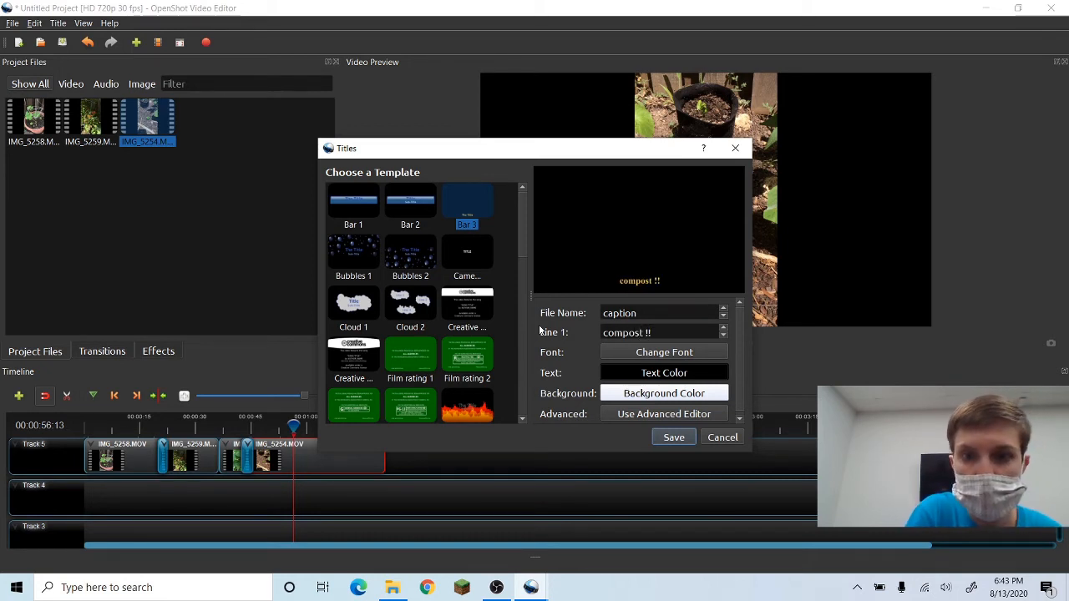
Set the title text color to magenta #ff00ff and save the caption title.
left_click(680, 374)
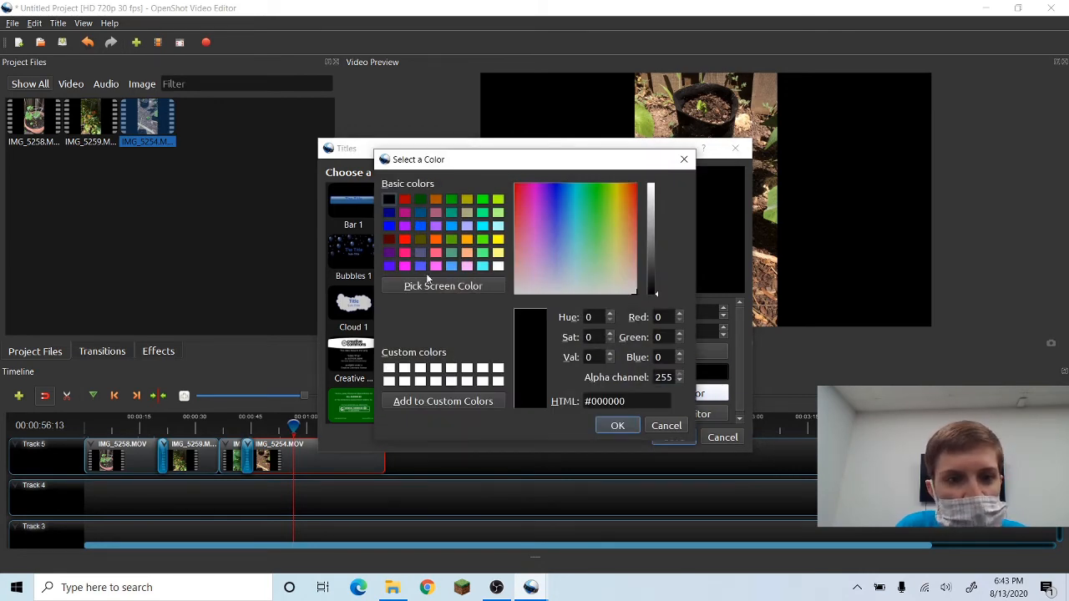
left_click(404, 266)
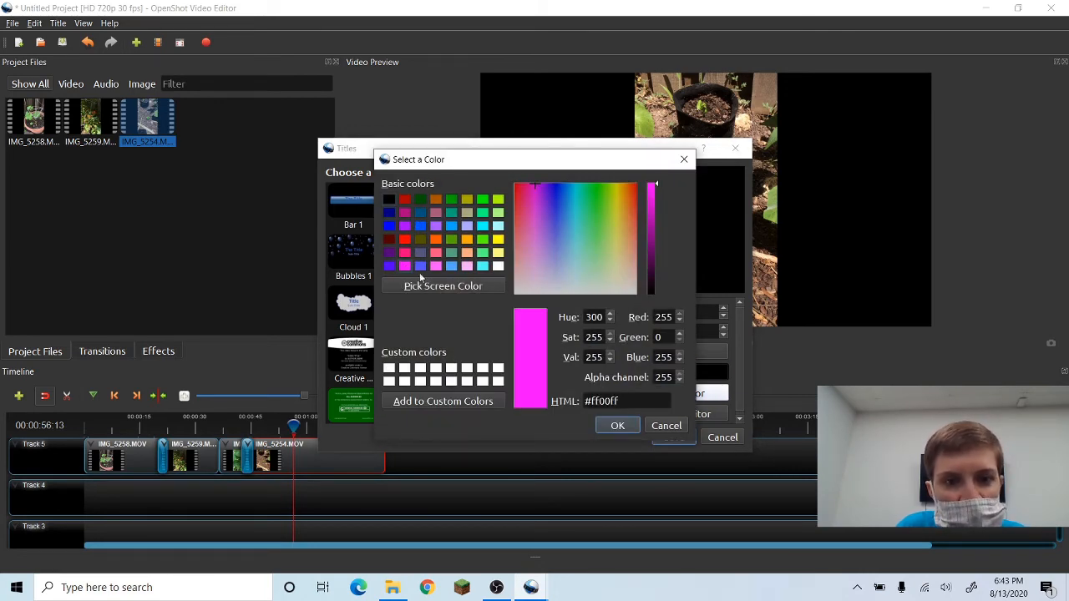
left_click(618, 426)
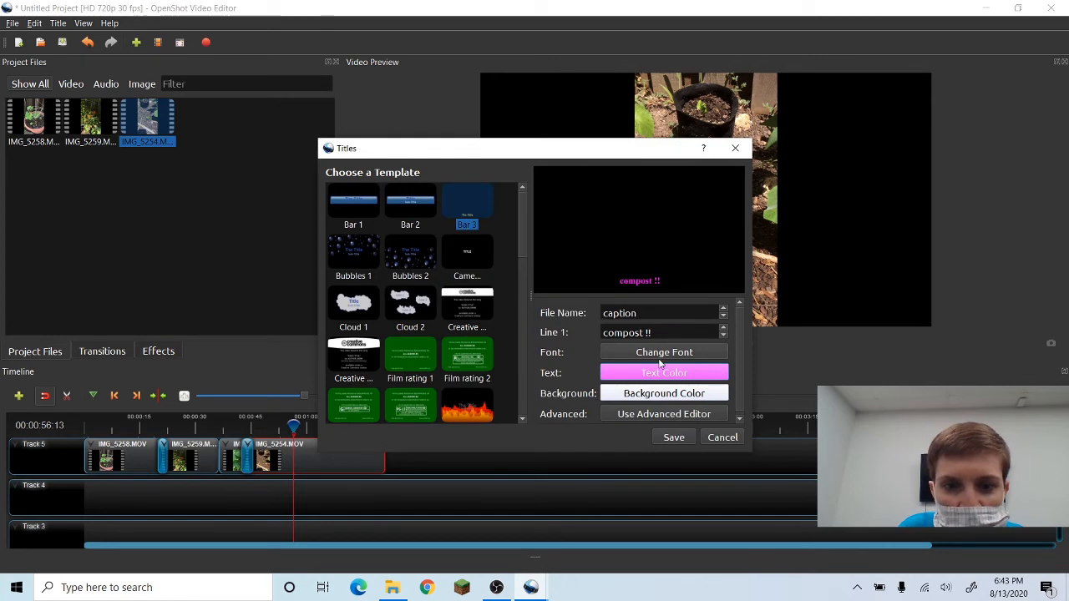
left_click(674, 438)
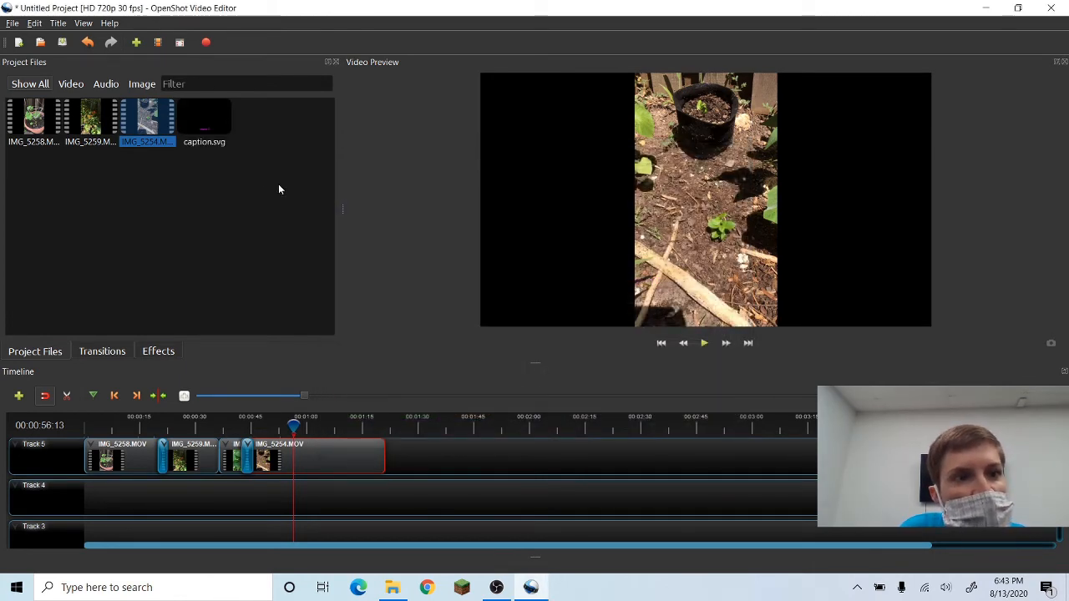
Place caption.svg on Track 5 at about 00:00:56 and shorten it to about 10 seconds.
left_click(211, 117)
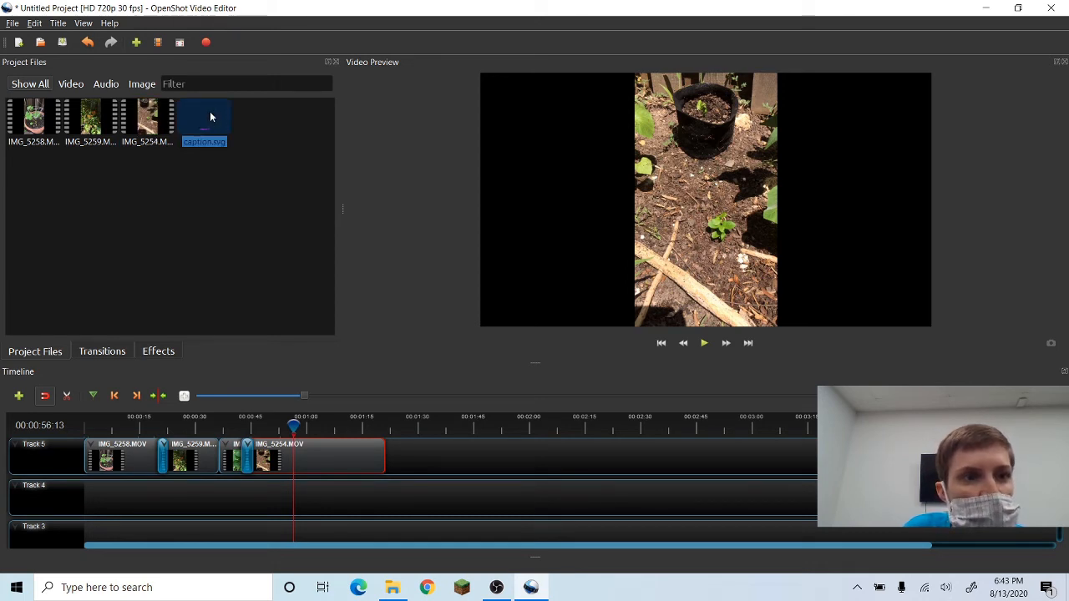
left_click_drag(211, 117, 298, 456)
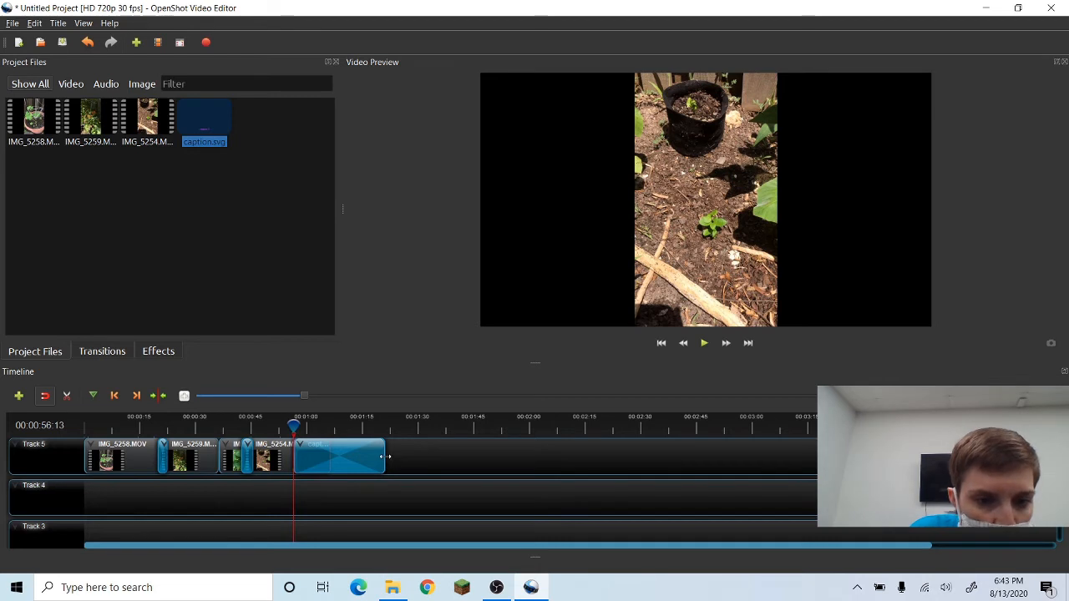
left_click_drag(385, 455, 349, 454)
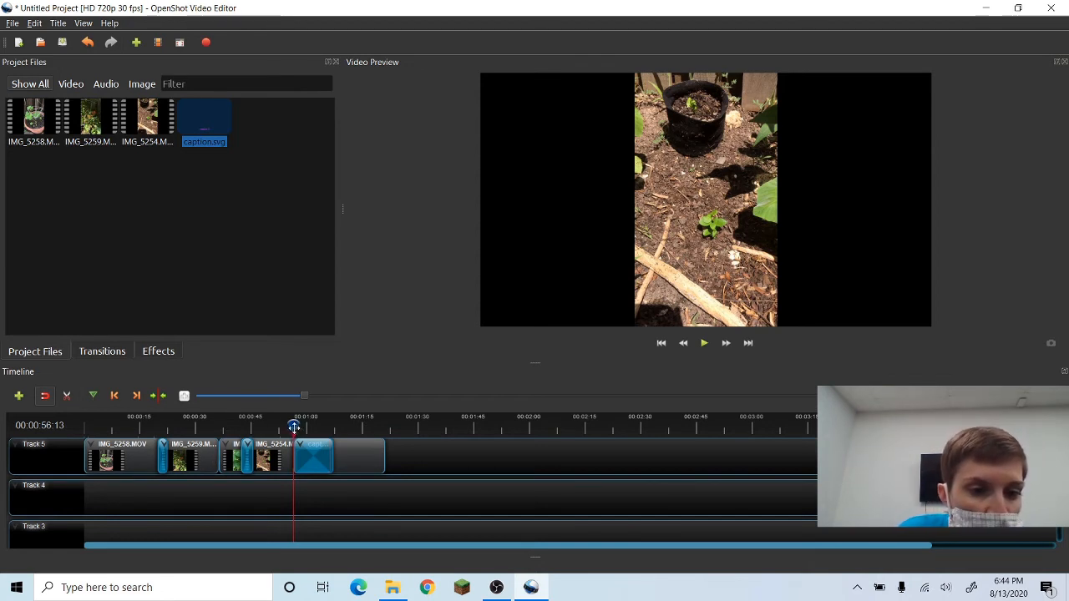
Move the playhead to about 00:01:13 and start a second title from the Gold 2 template.
left_click(297, 427)
left_click_drag(297, 427, 357, 426)
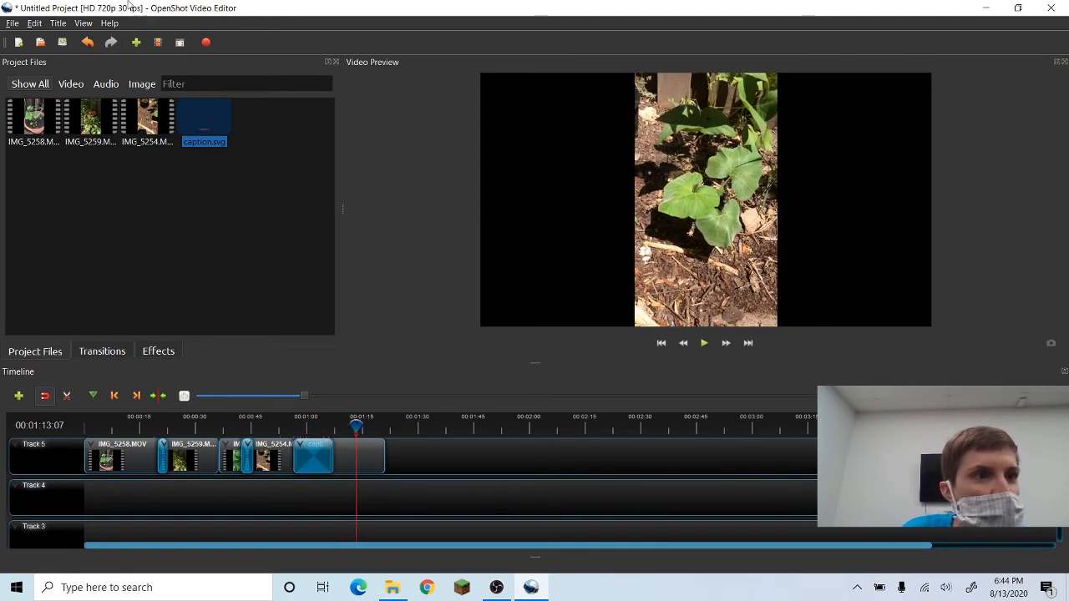
left_click(65, 25)
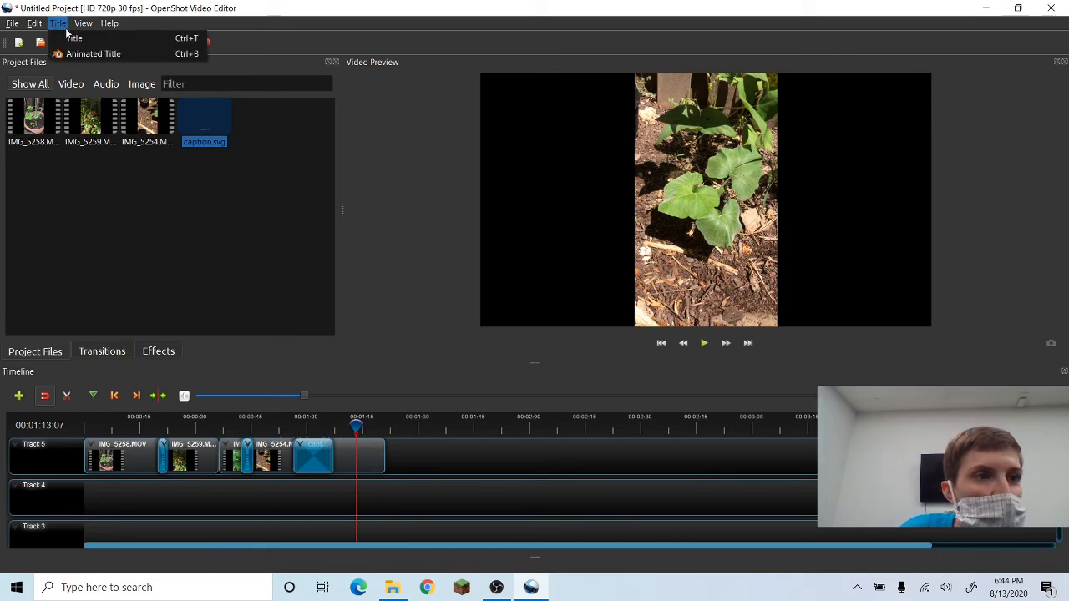
left_click(72, 38)
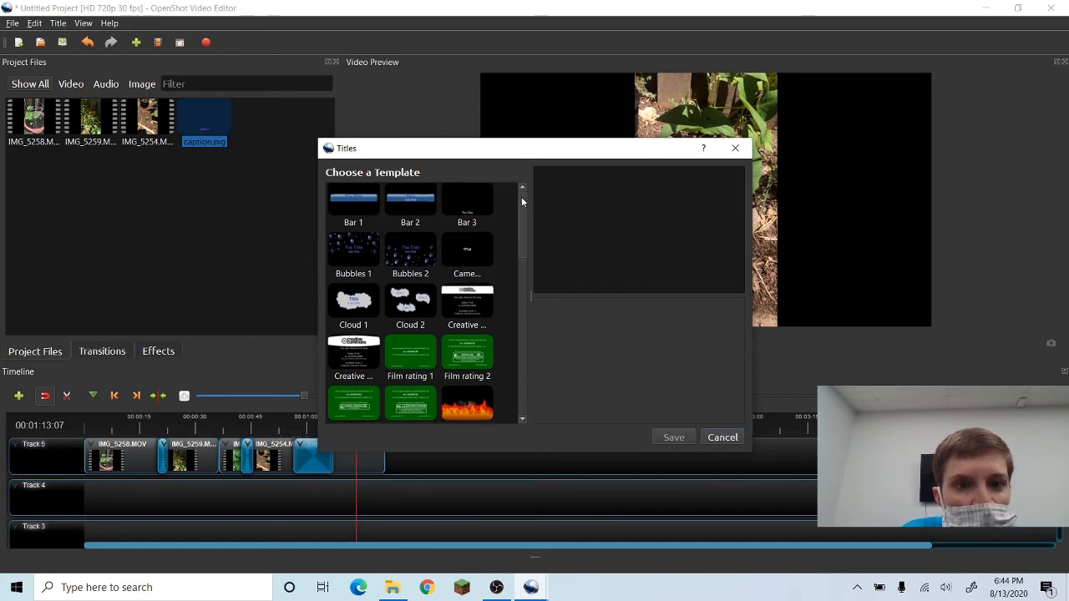
left_click_drag(522, 196, 527, 269)
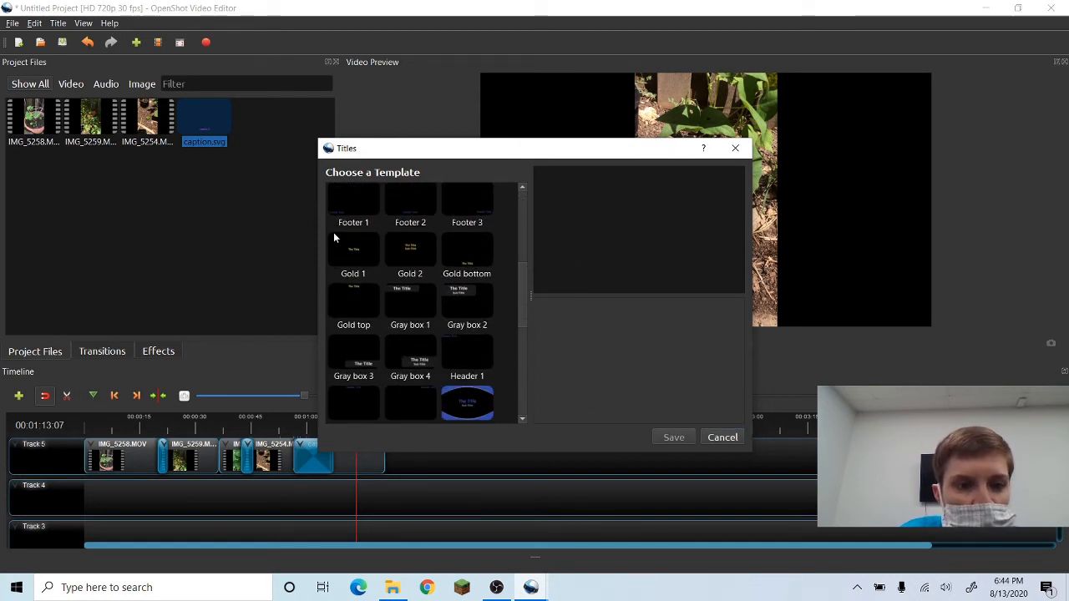
left_click(406, 247)
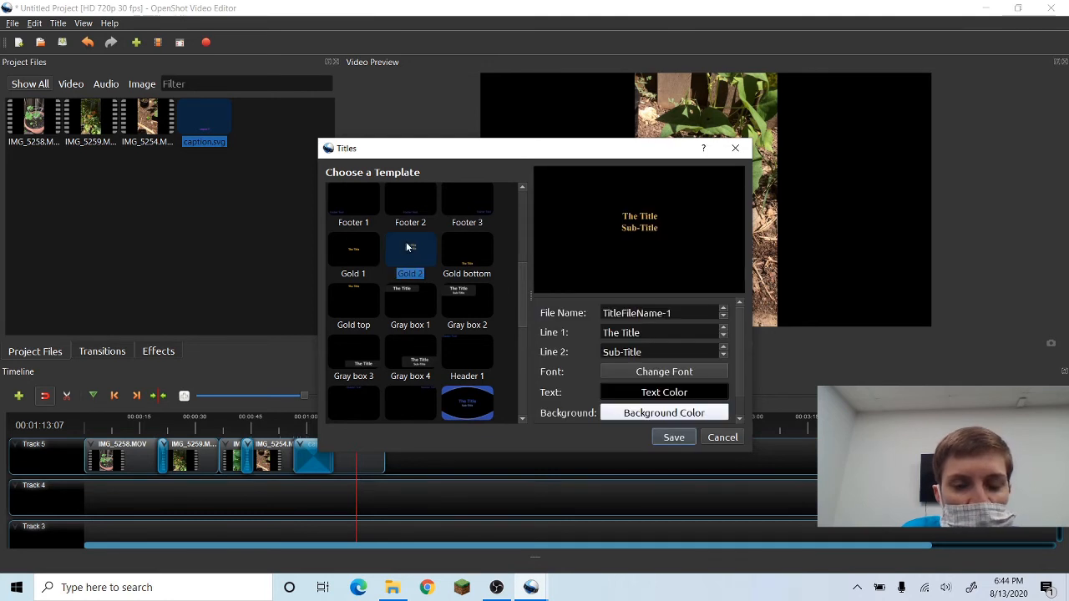
Set the title's first line to "Thanks for watching!".
left_click_drag(648, 333, 578, 331)
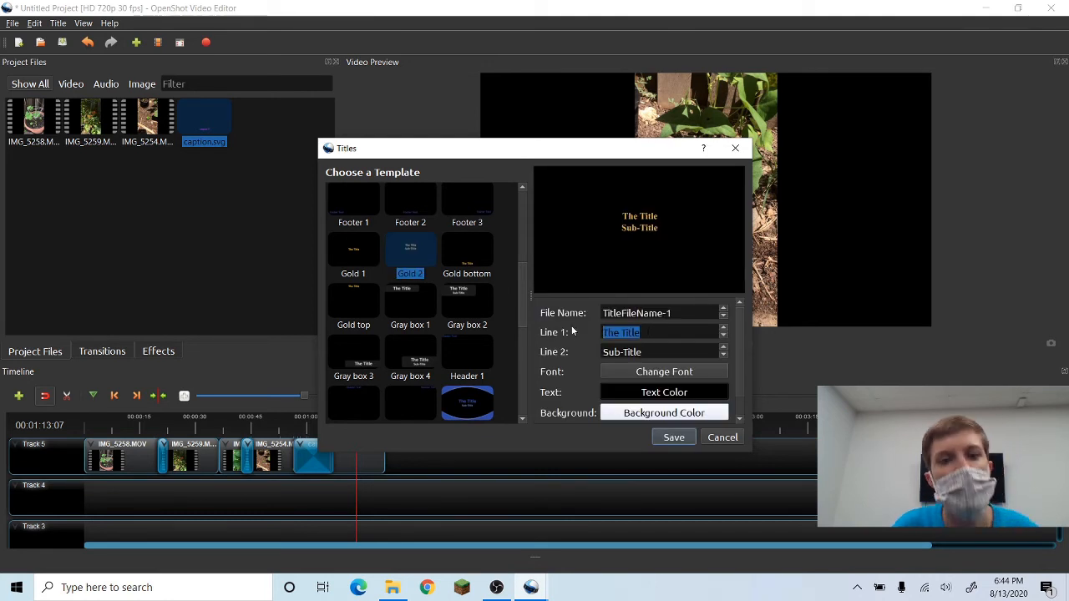
type("Tha")
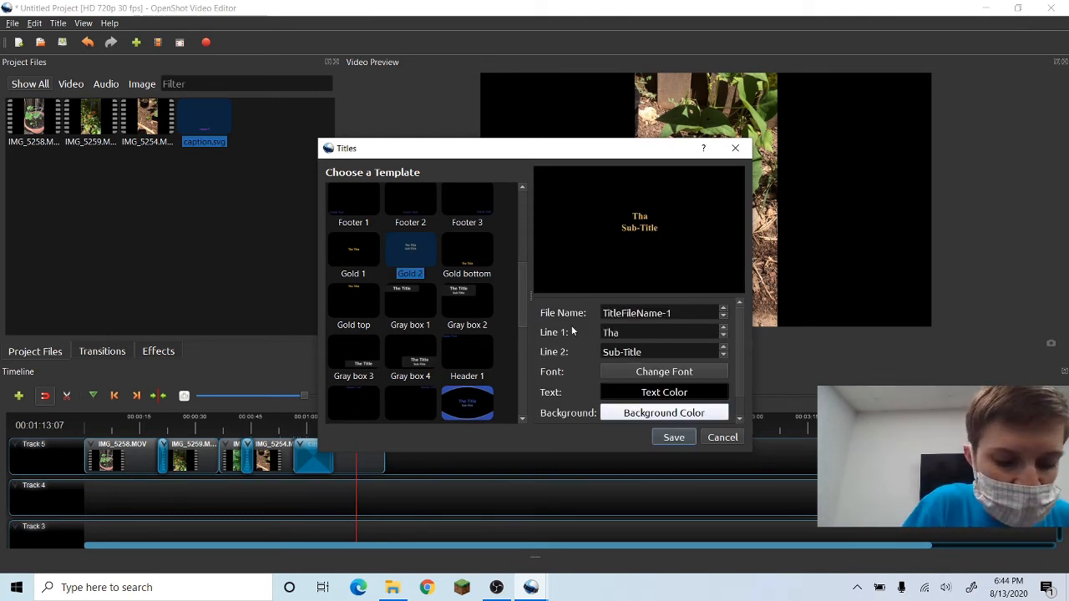
type("nks for")
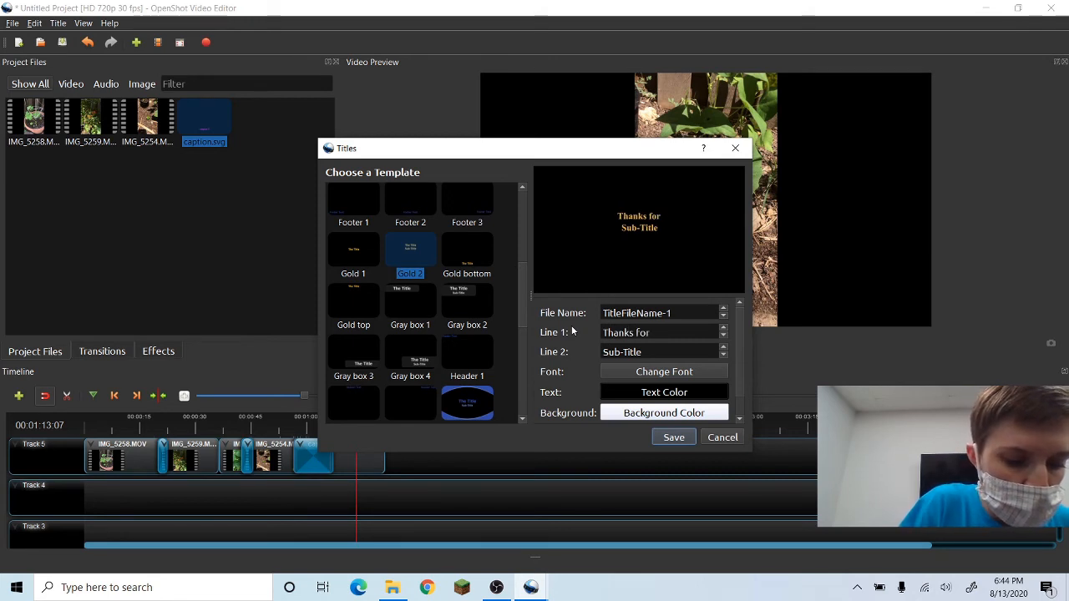
type(" watching!")
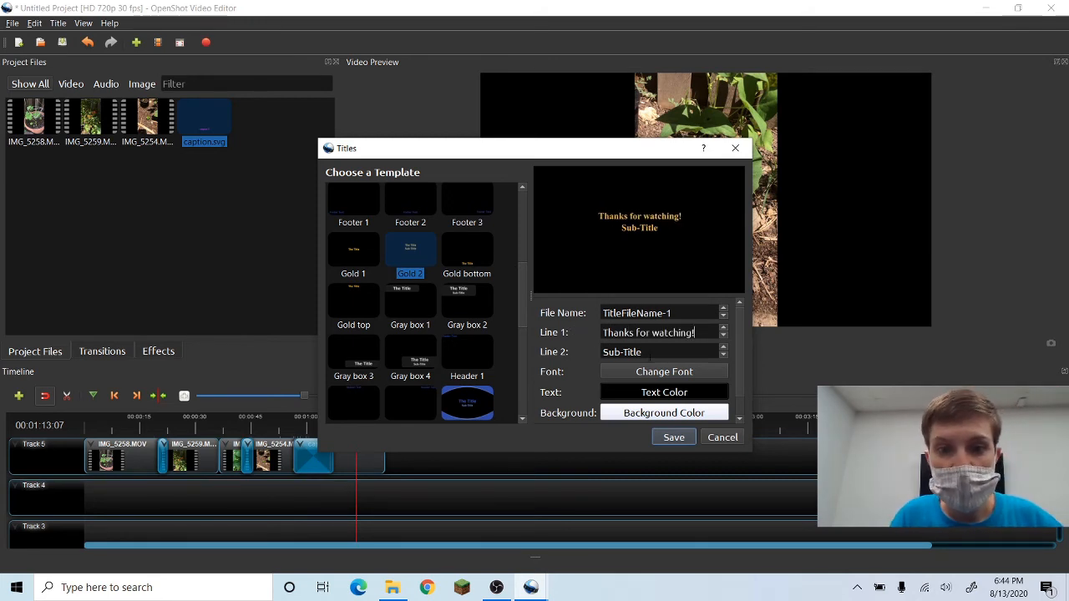
Set the title's second line to "Make sure to subscribe!".
key("Tab")
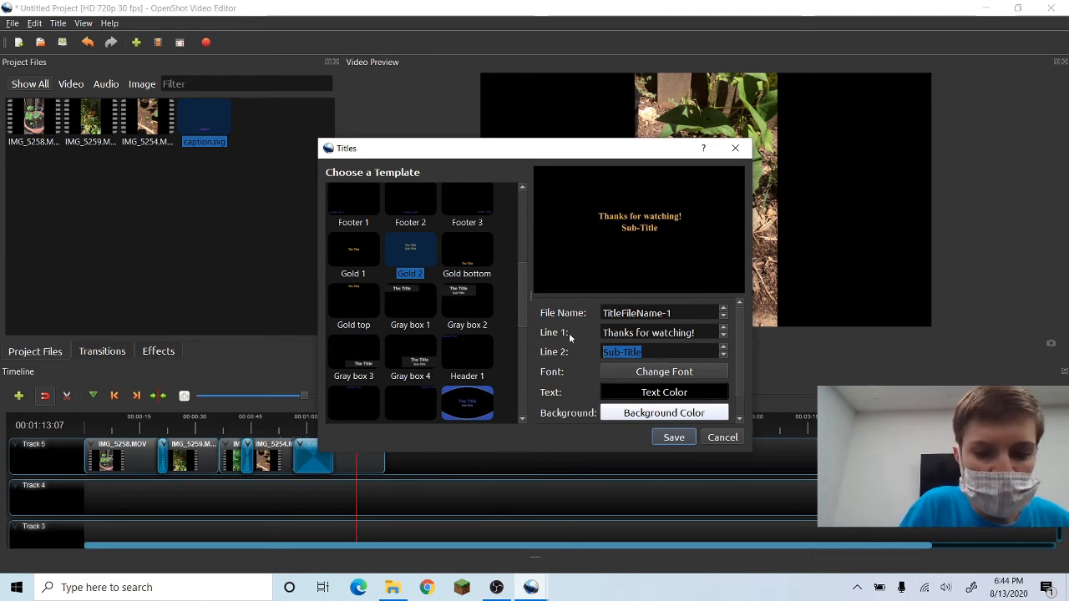
type("M")
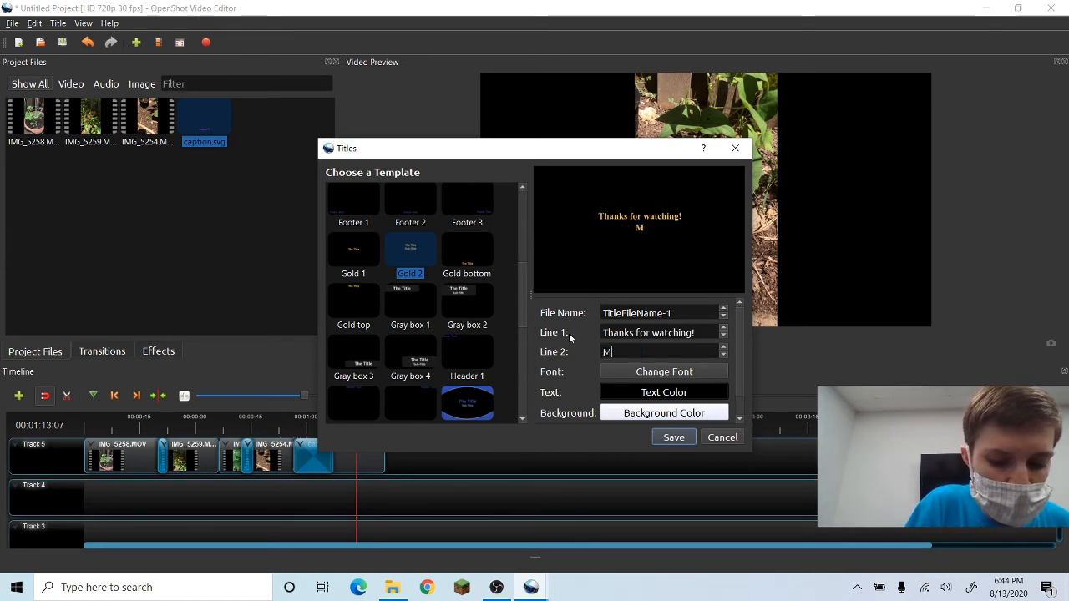
type("ake su")
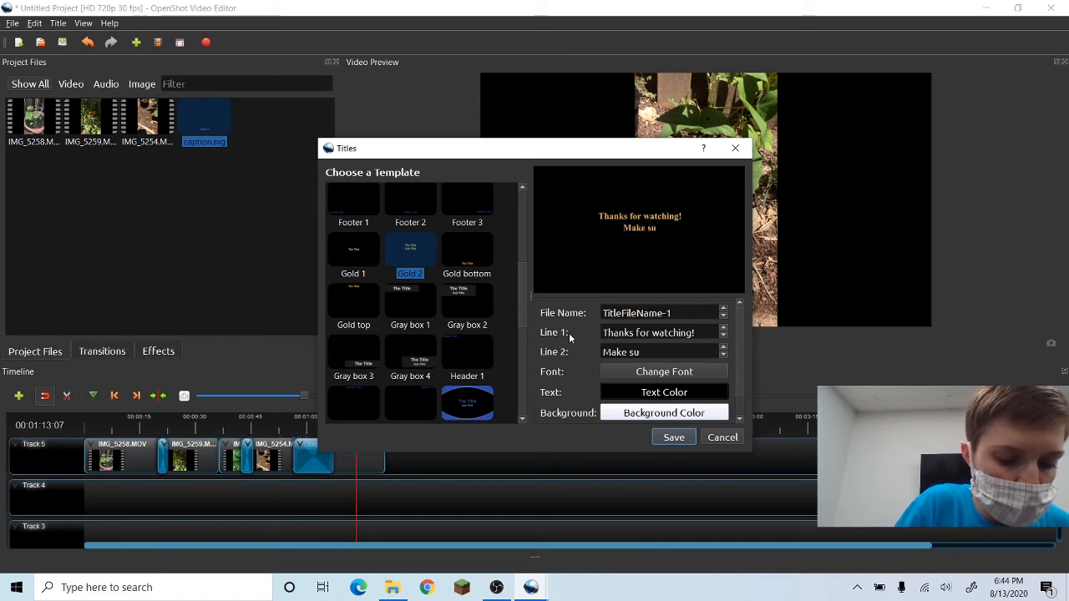
type("re")
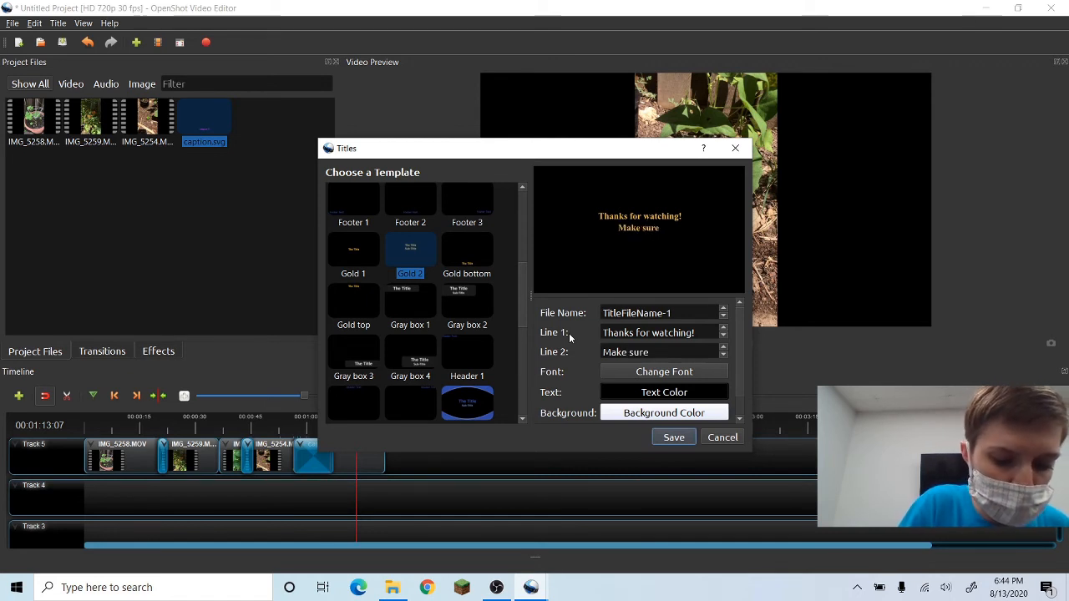
type(" to su")
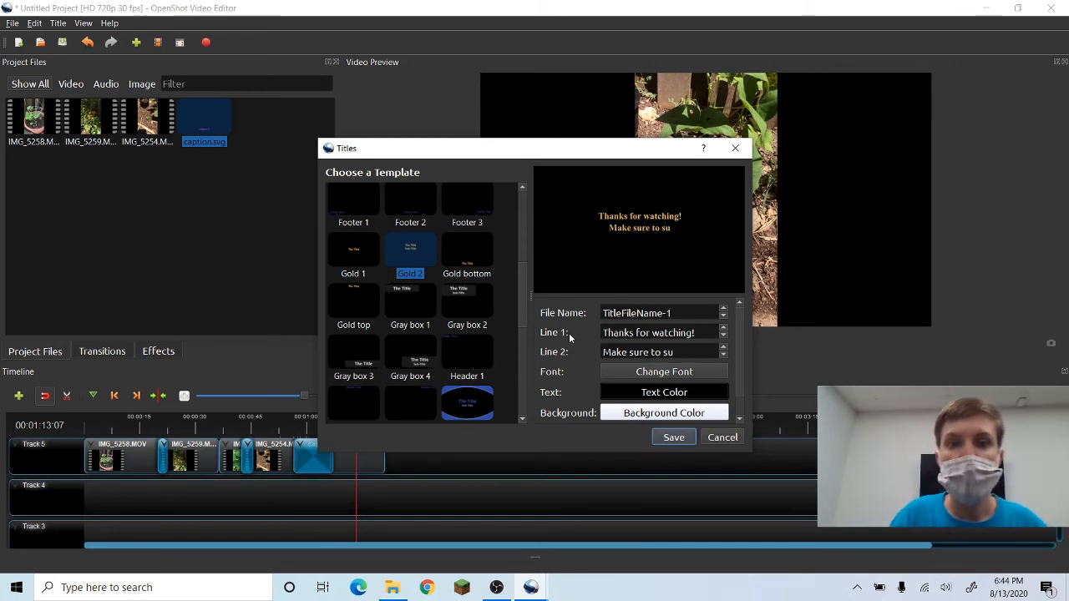
type("bscribe!")
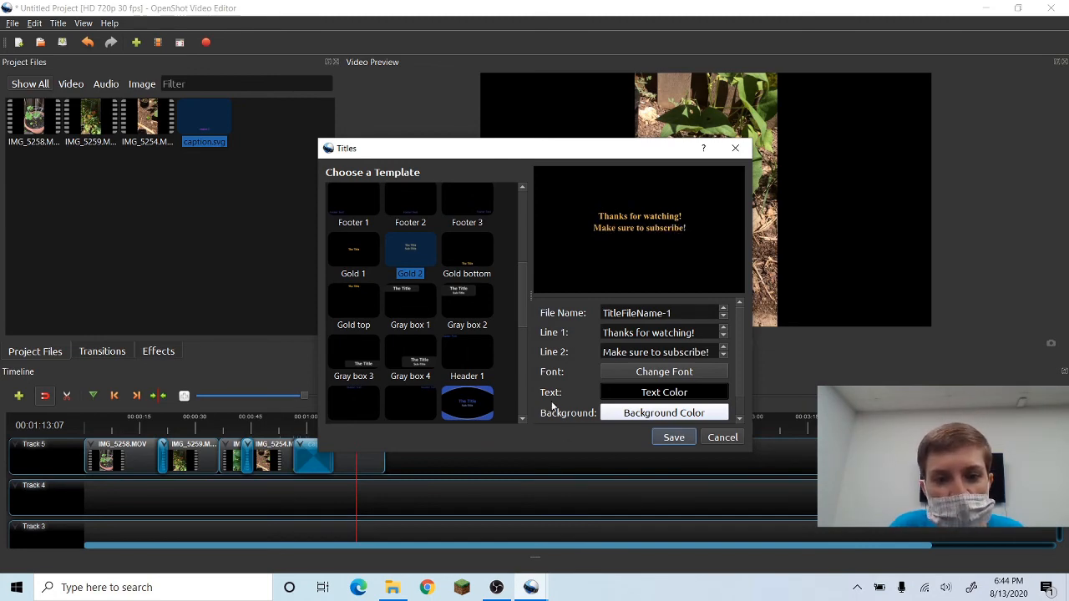
Change the end title's text color to magenta #ff00ff.
left_click(635, 396)
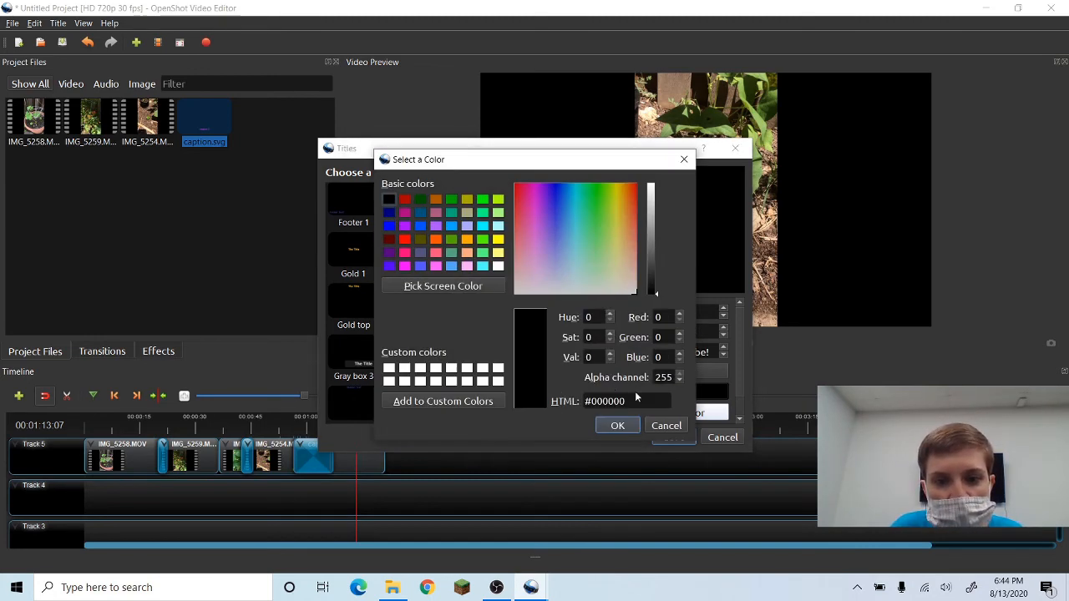
left_click(404, 266)
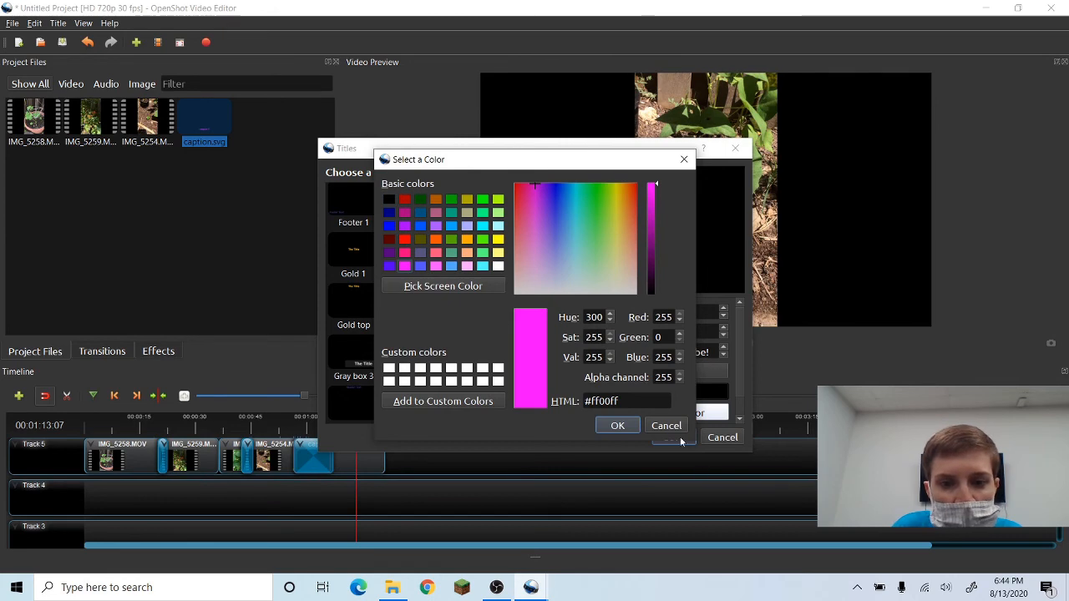
left_click(617, 426)
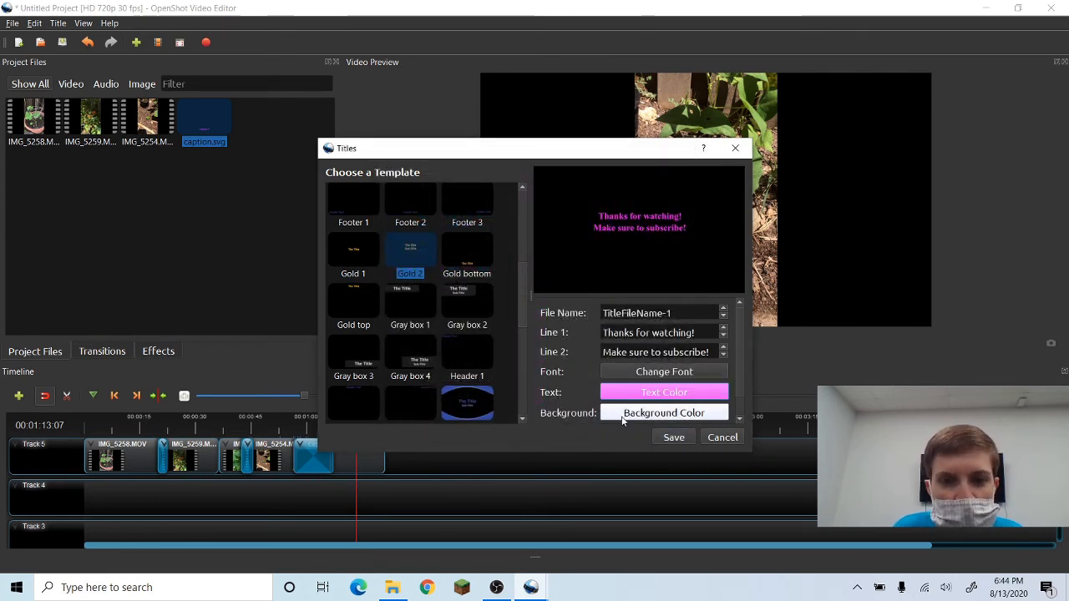
Save the end title and place it on Track 5 just after the caption clip, near 00:01:13.
left_click(669, 439)
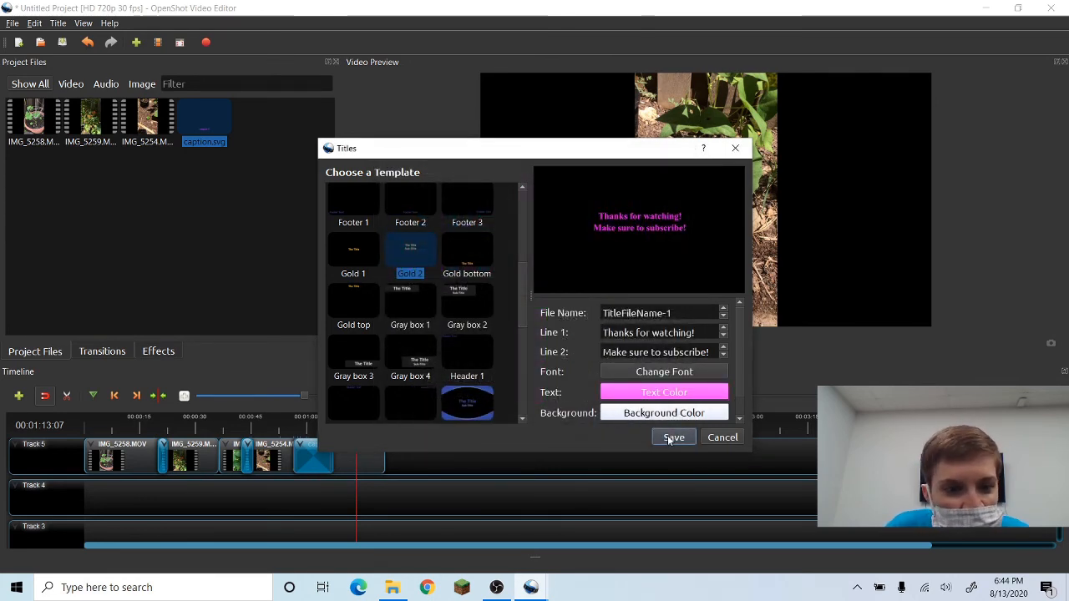
left_click_drag(249, 123, 377, 446)
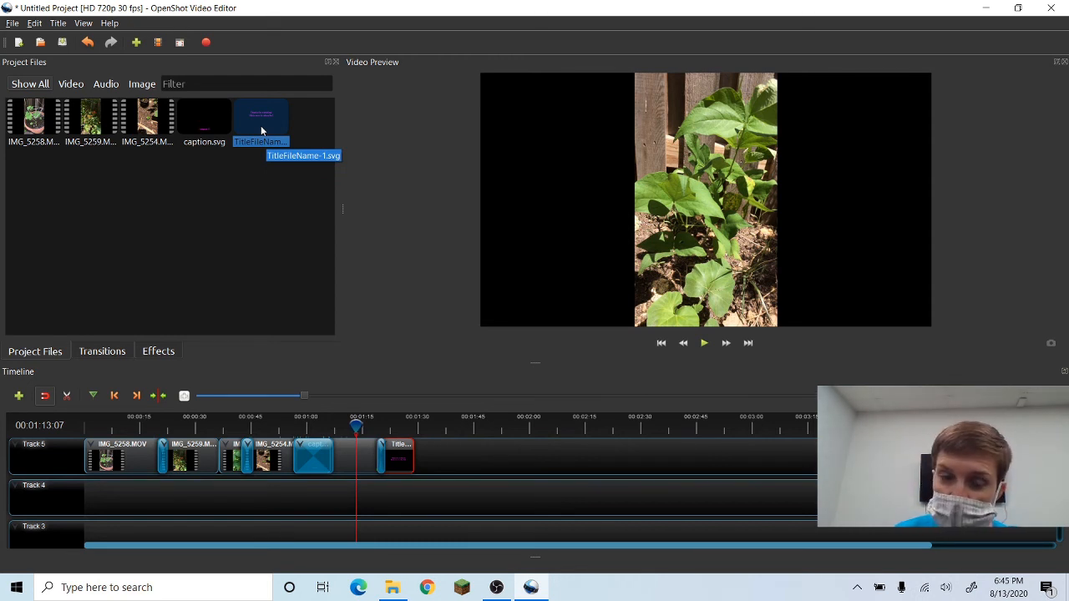
Open the video export dialog and name the output file Becca's Garden.
left_click(14, 25)
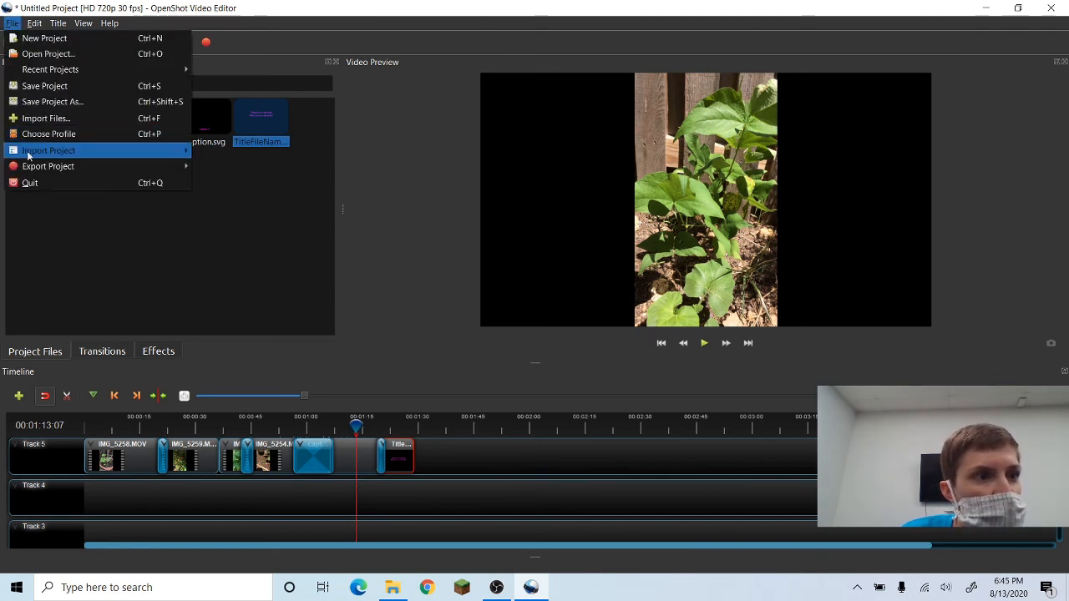
mouse_move(39, 170)
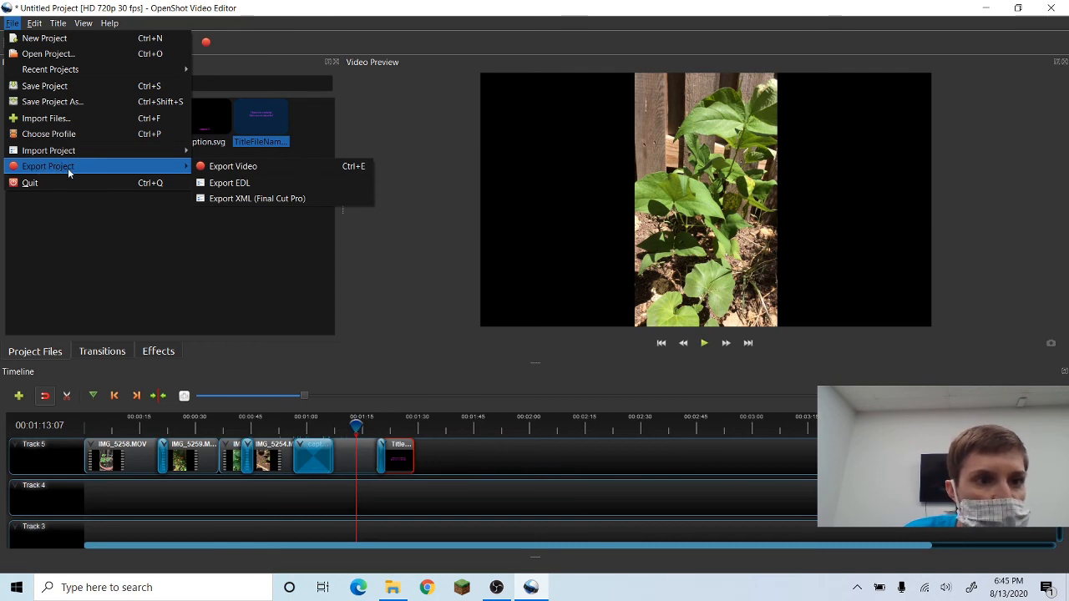
left_click(222, 166)
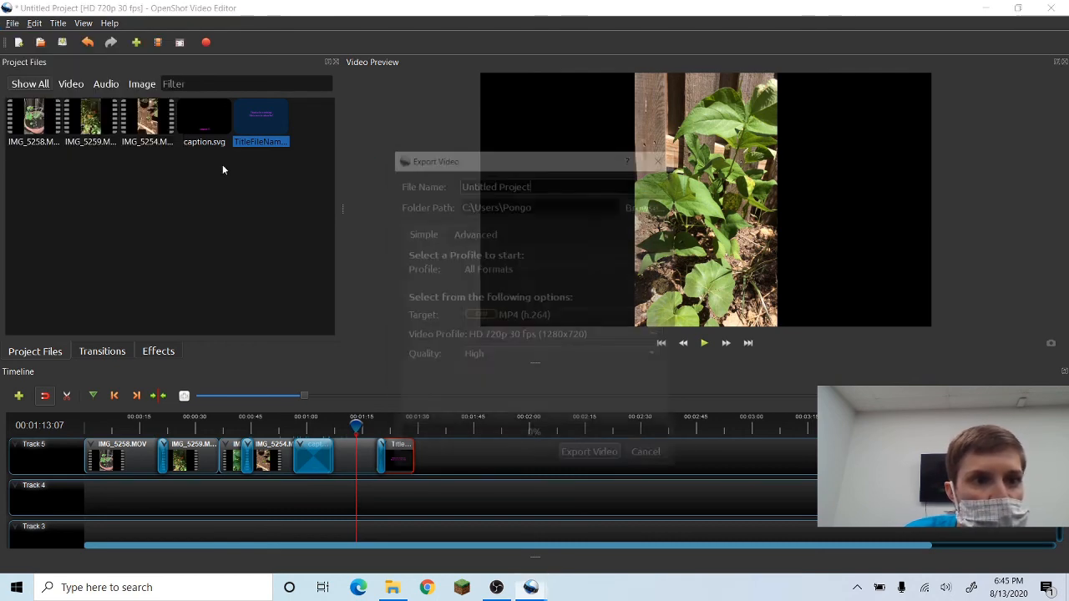
key("ctrl+a")
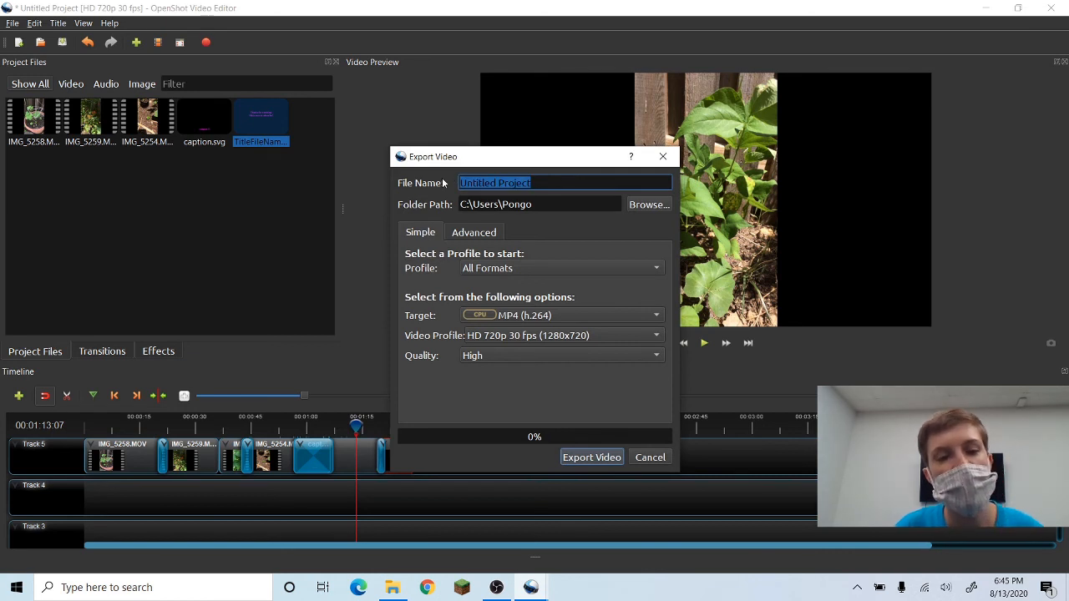
type("B")
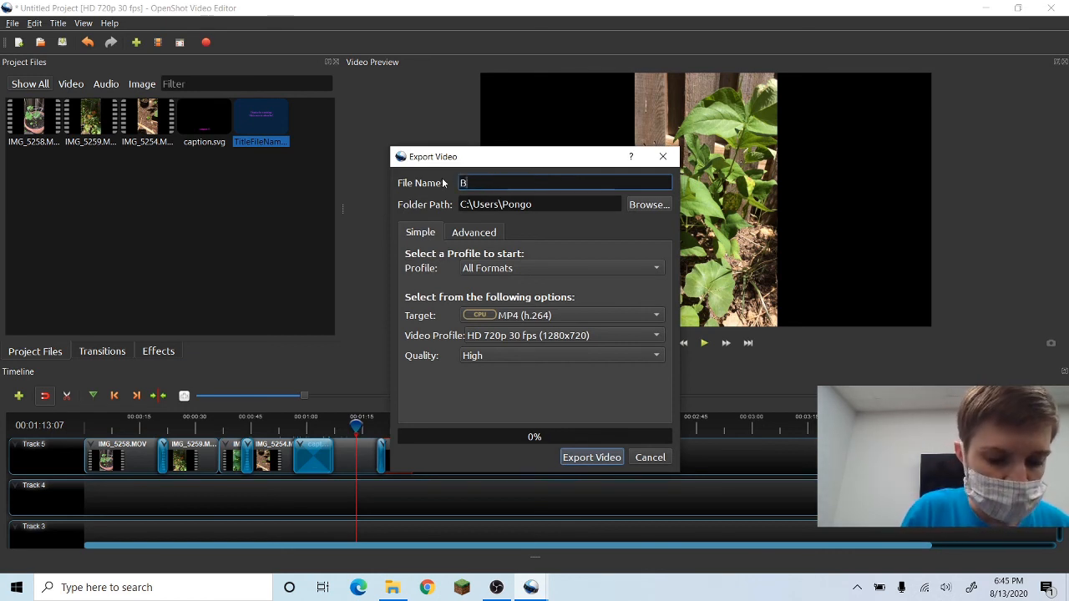
type("ecca's ")
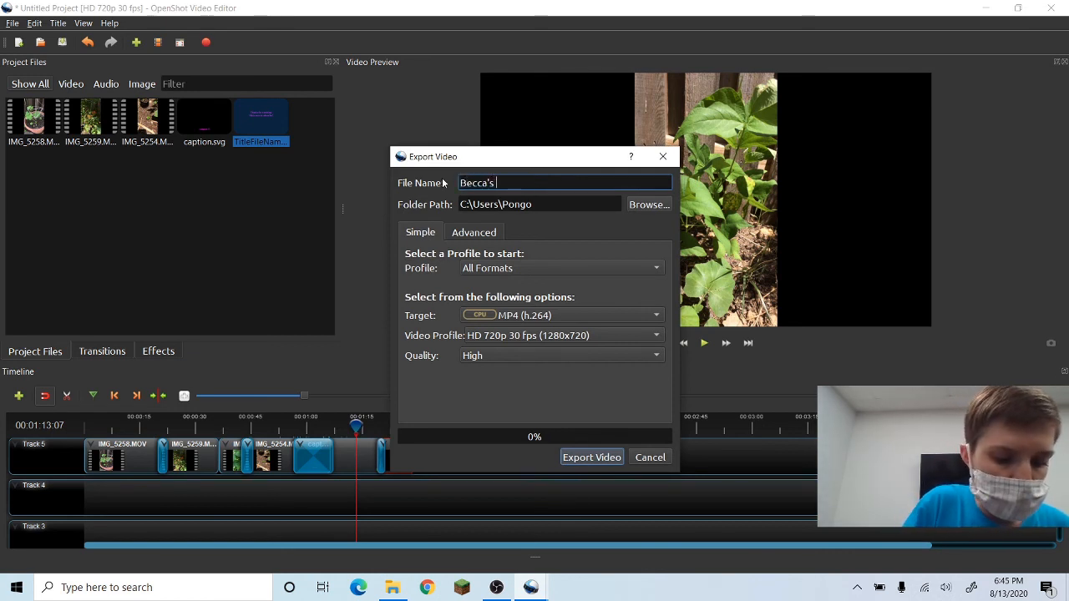
type("Garden")
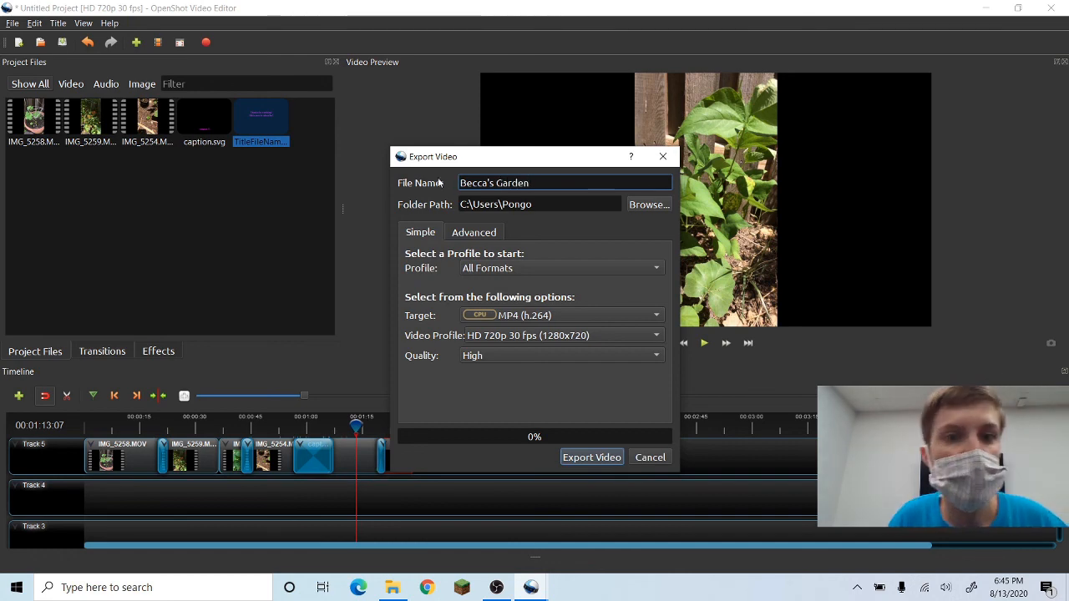
Choose the Desktop as the export folder and start exporting the video as MP4 720p 30 fps at high quality.
left_click(658, 204)
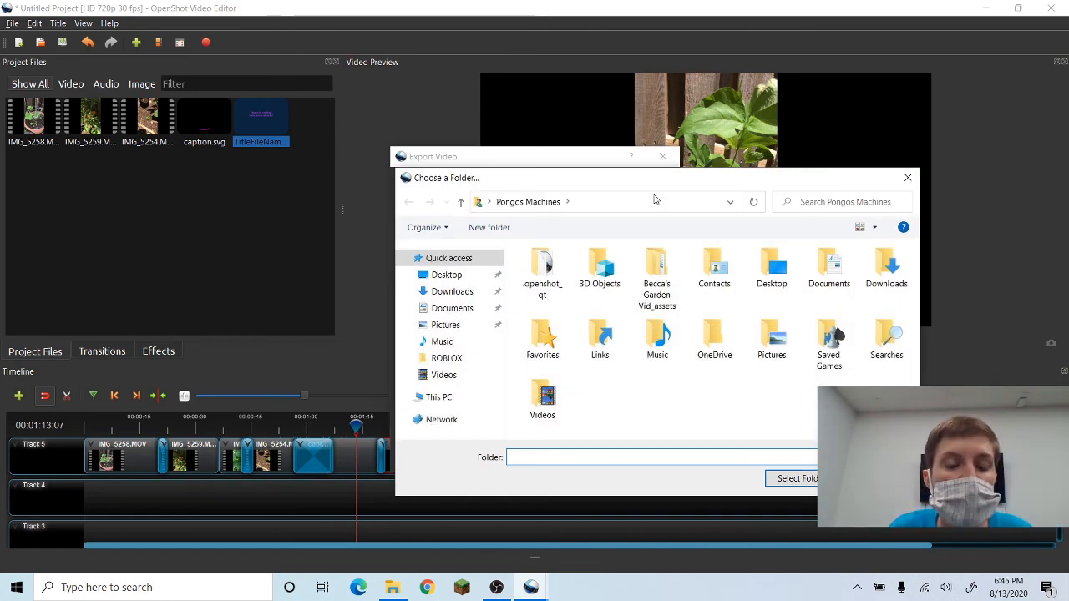
left_click(462, 280)
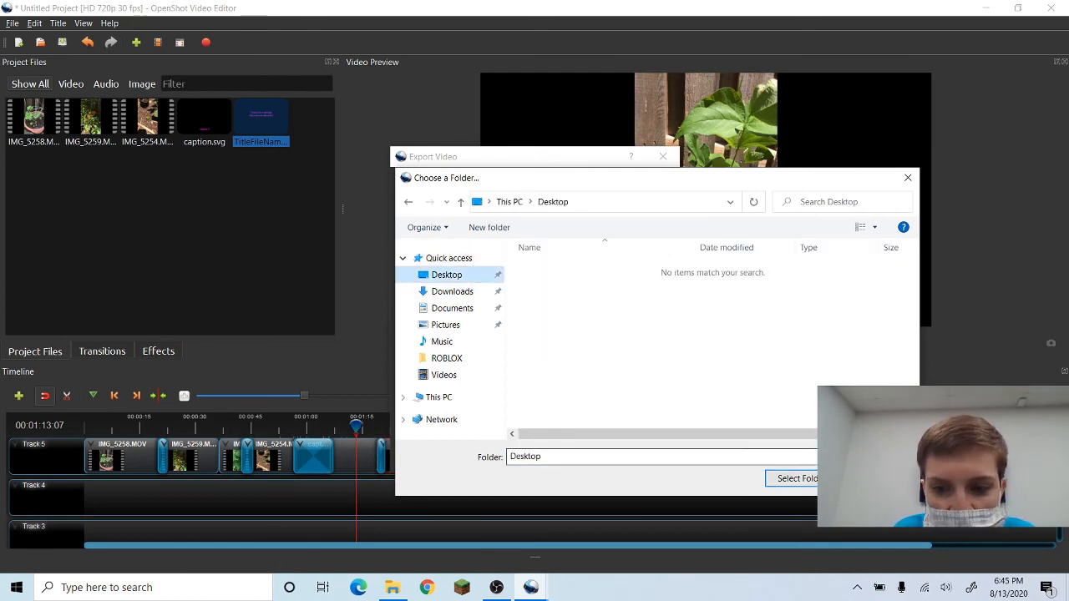
left_click(793, 479)
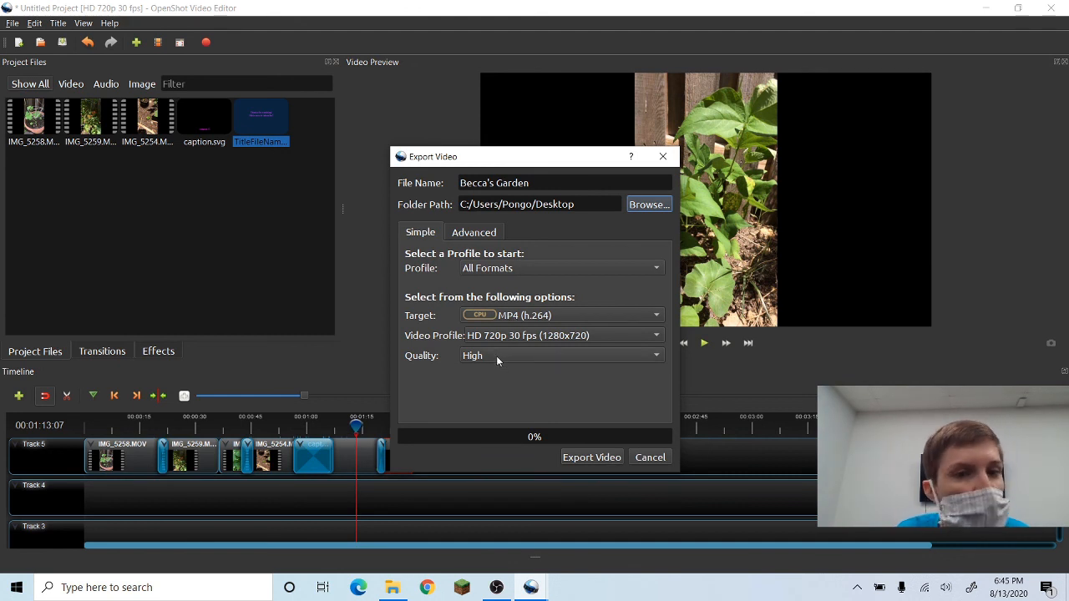
left_click(580, 459)
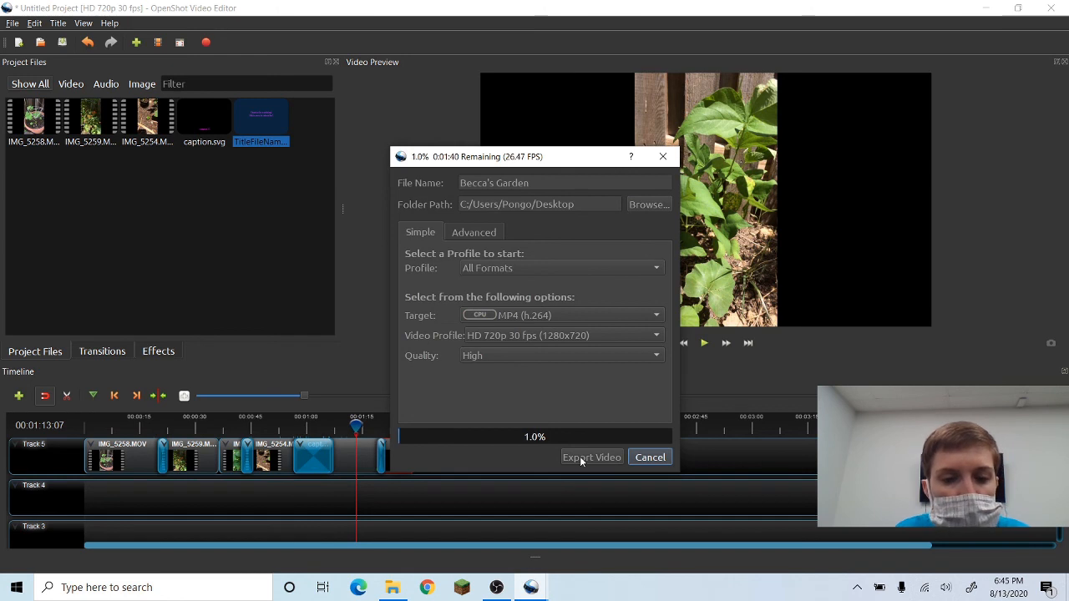